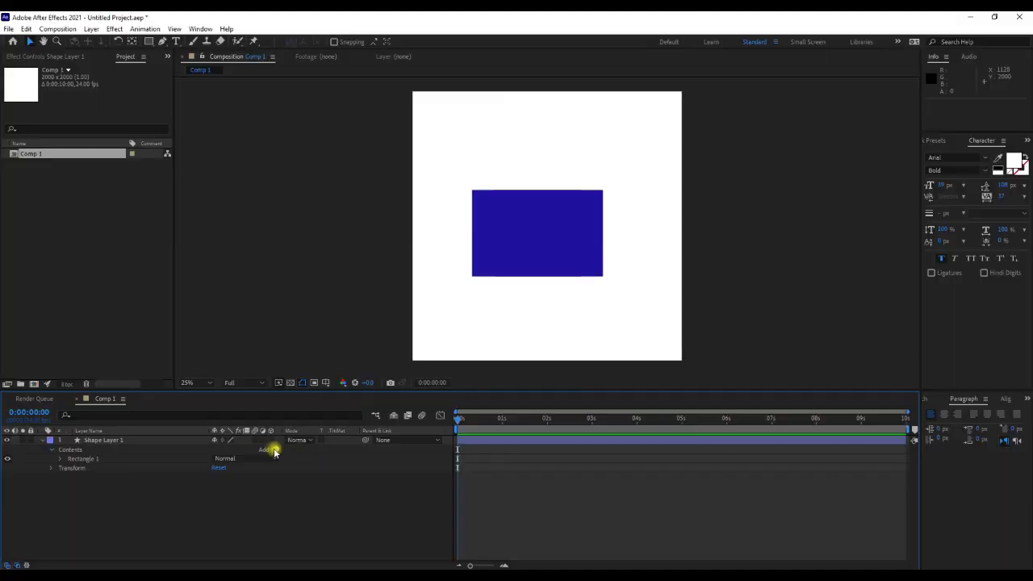
- Browse the Contents Add menu and reselect Shape Layer 1 without adding anything
click(275, 449)
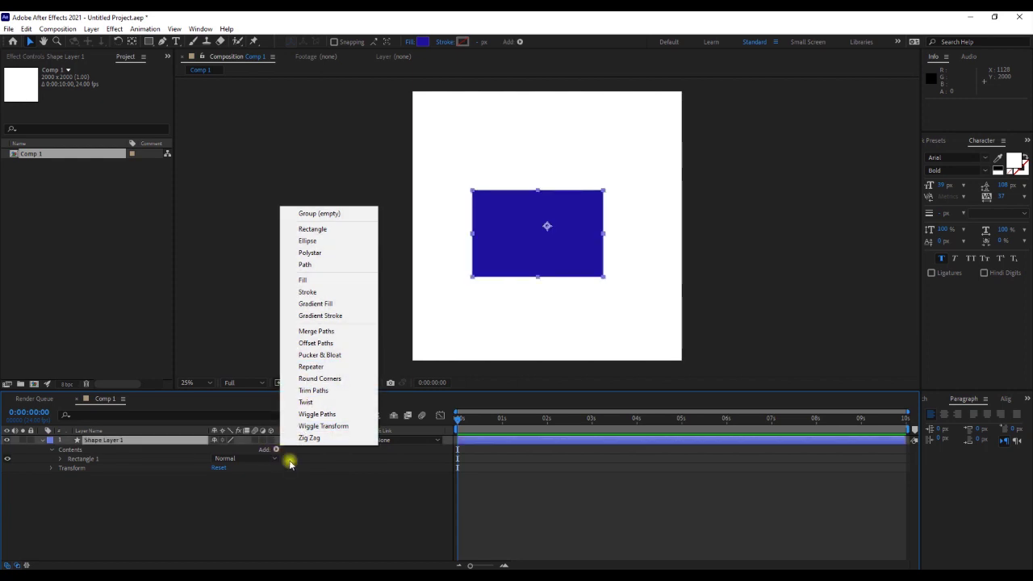
click(302, 497)
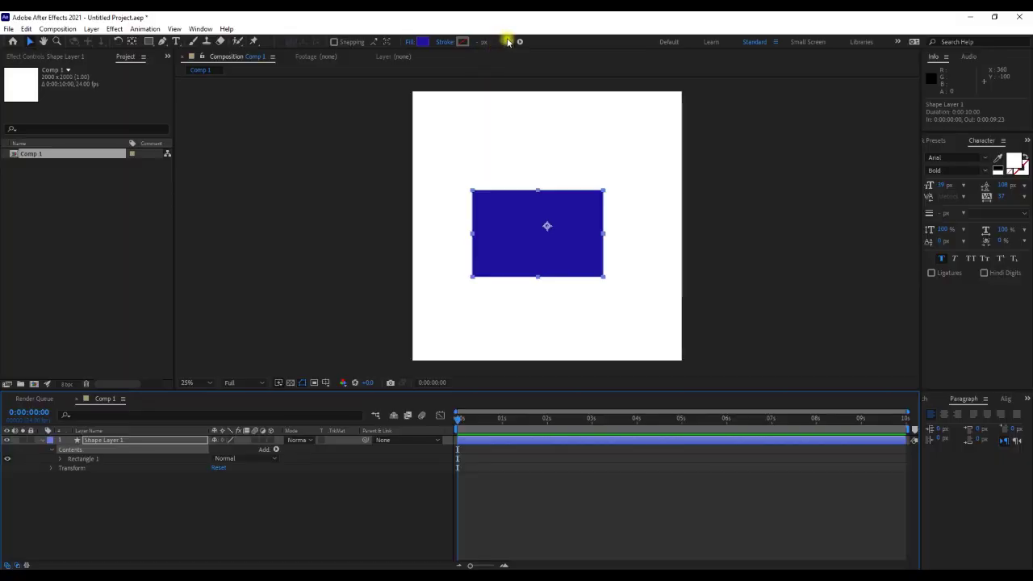
click(258, 343)
scroll(248, 332, up, 4)
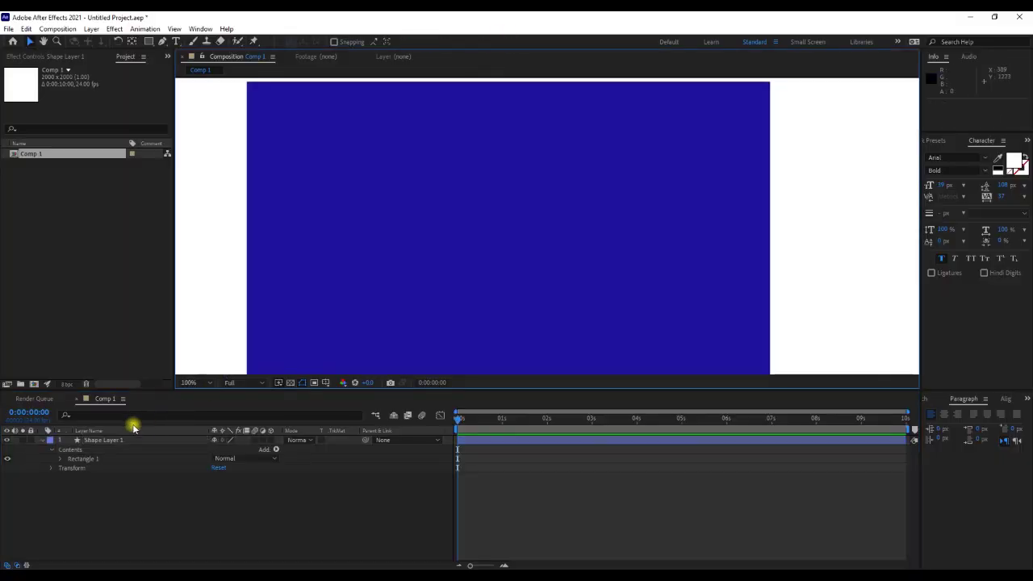
click(103, 438)
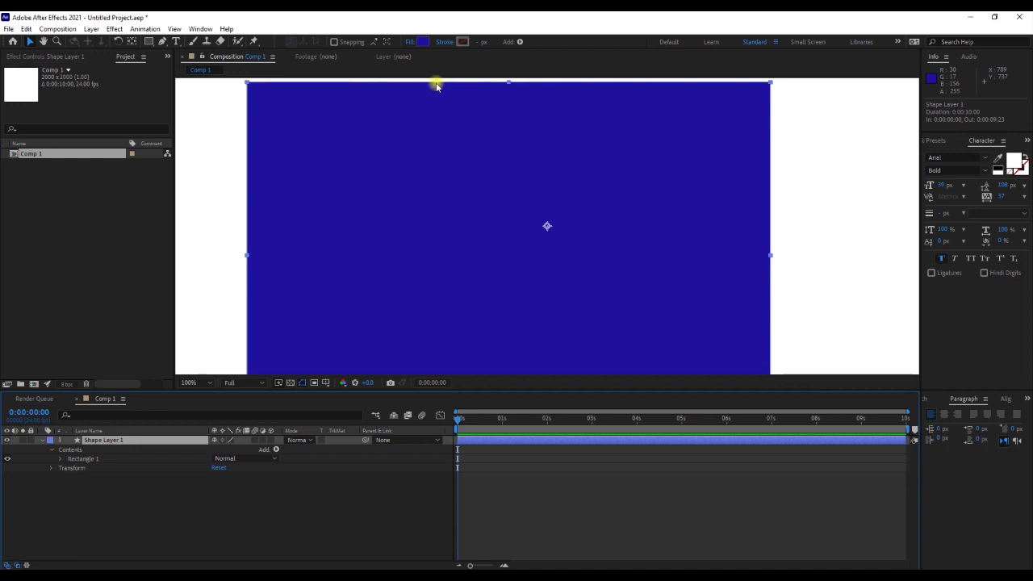
click(520, 42)
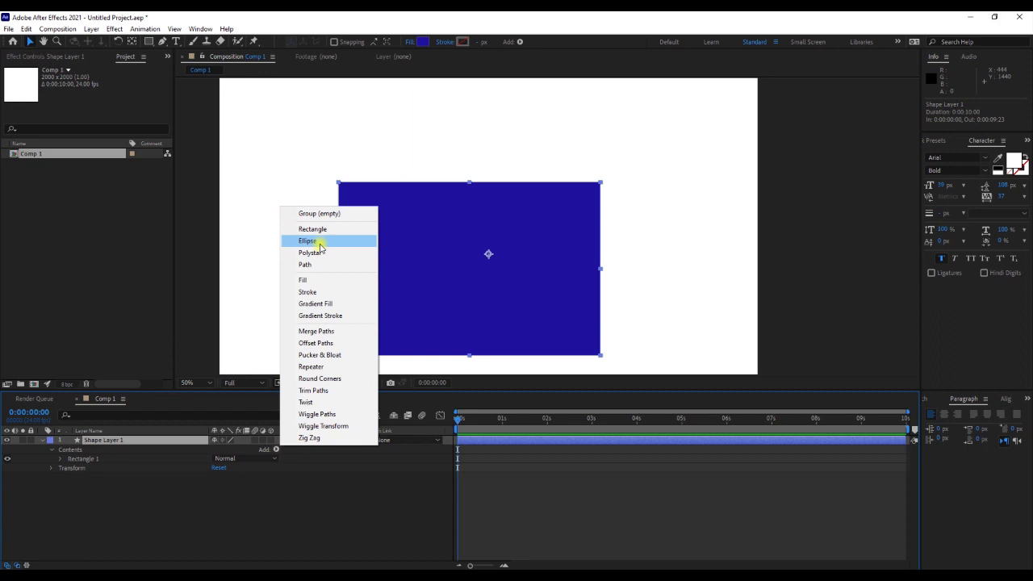
click(334, 416)
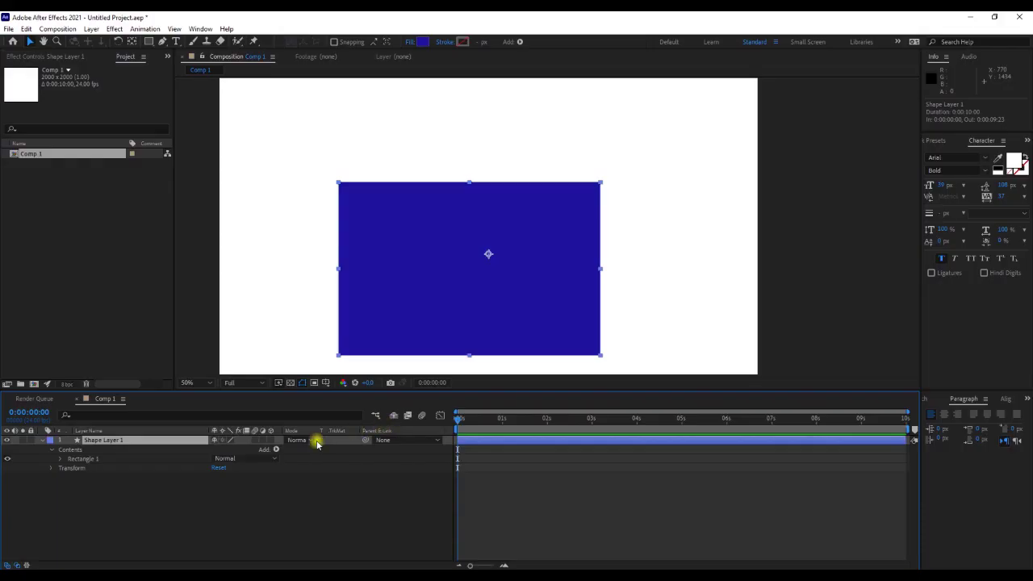
- Add an empty Group 1 to the shape layer and inspect its Transform properties
click(277, 449)
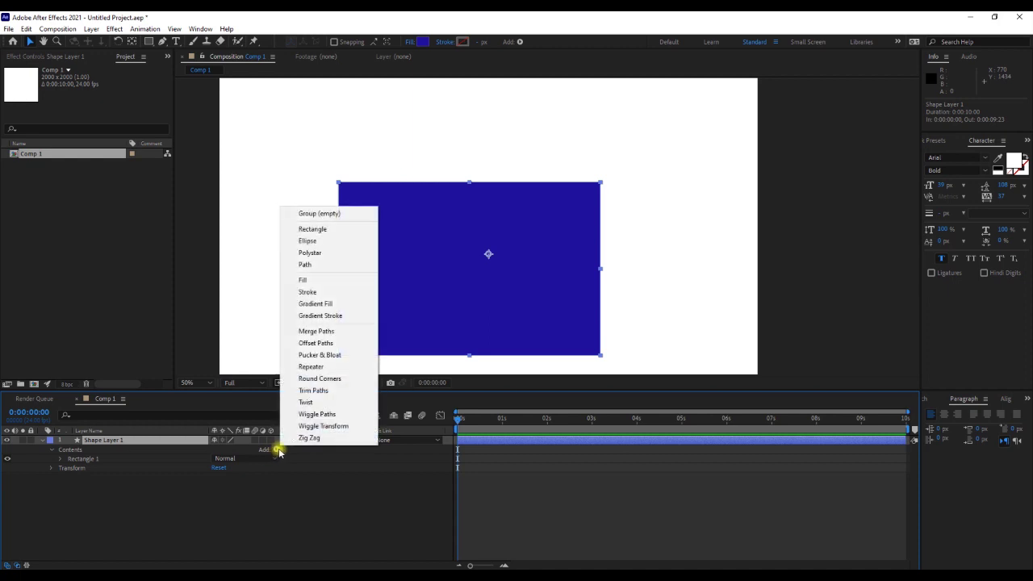
click(322, 214)
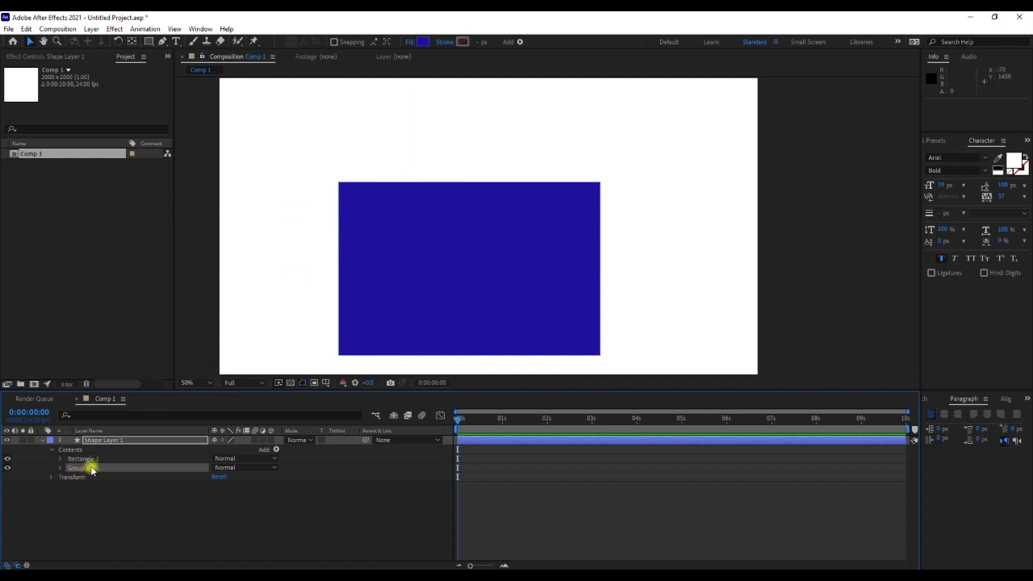
click(61, 468)
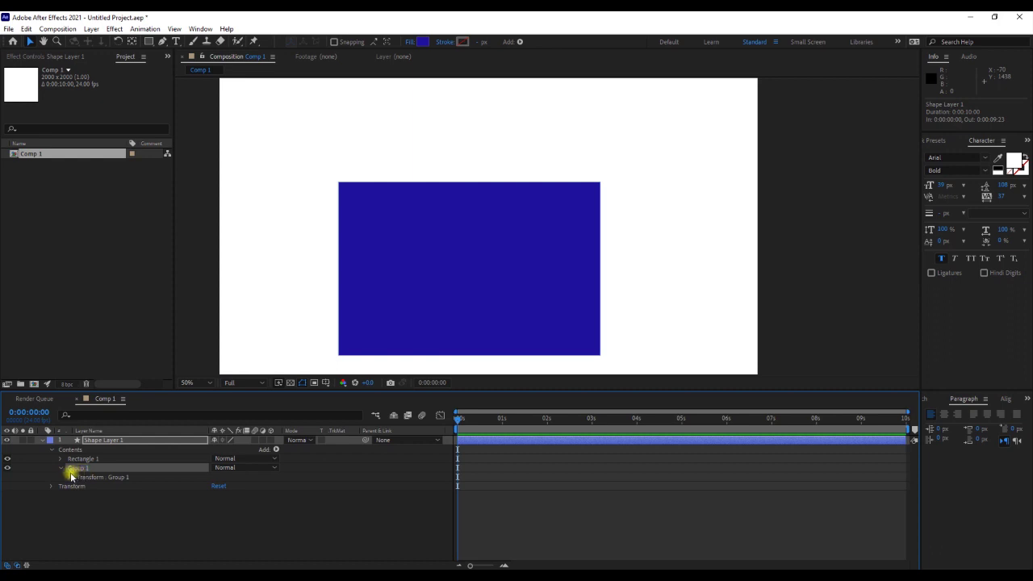
click(71, 477)
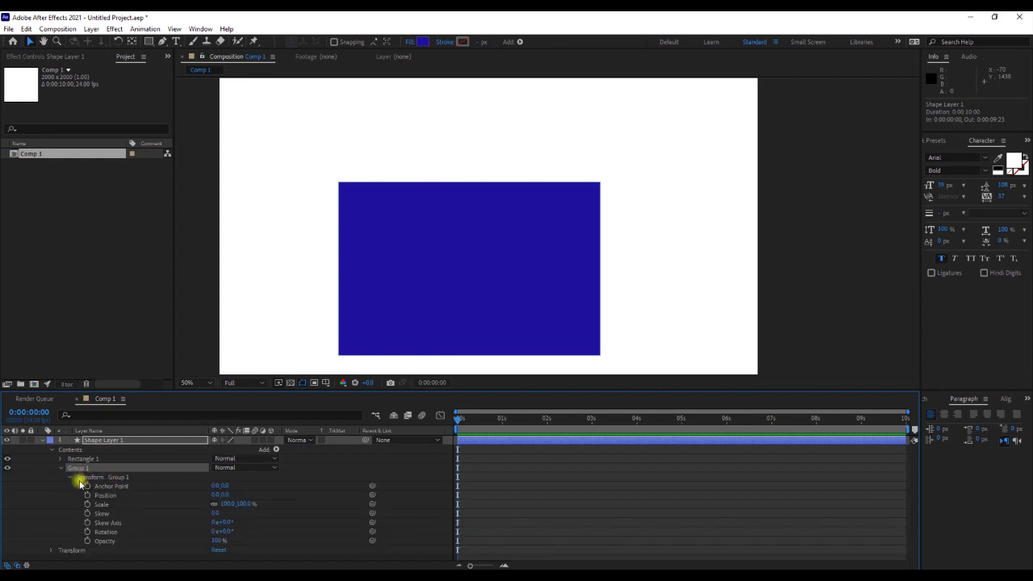
click(69, 477)
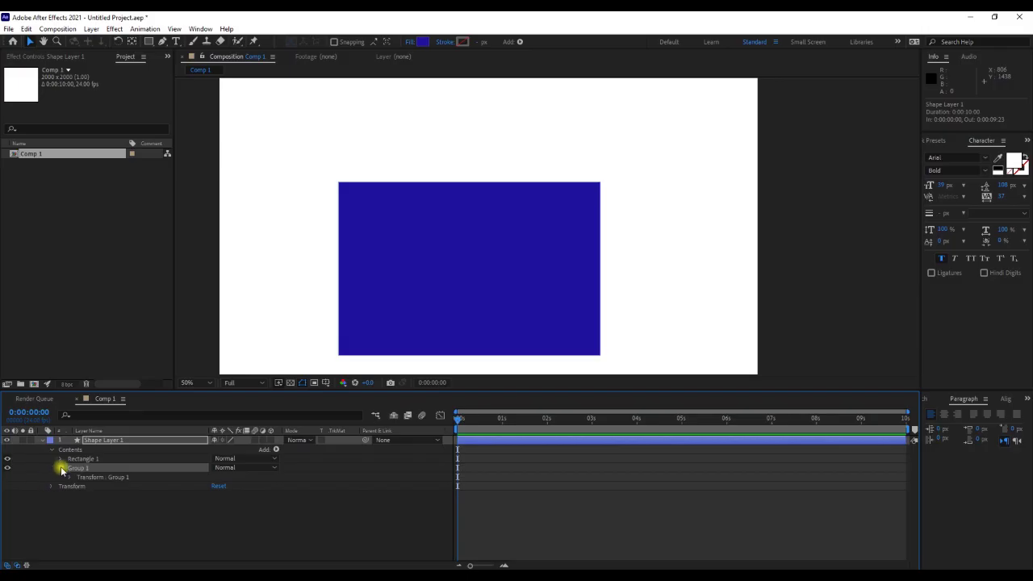
- Drag Rectangle 1 into Group 1 and expand the group to show it nested
click(61, 469)
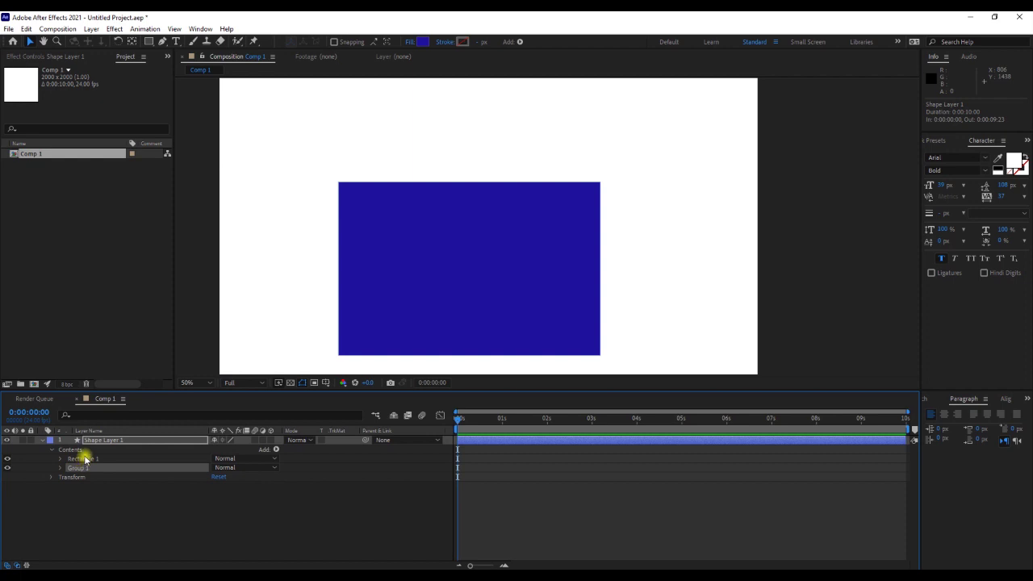
drag(85, 458, 85, 471)
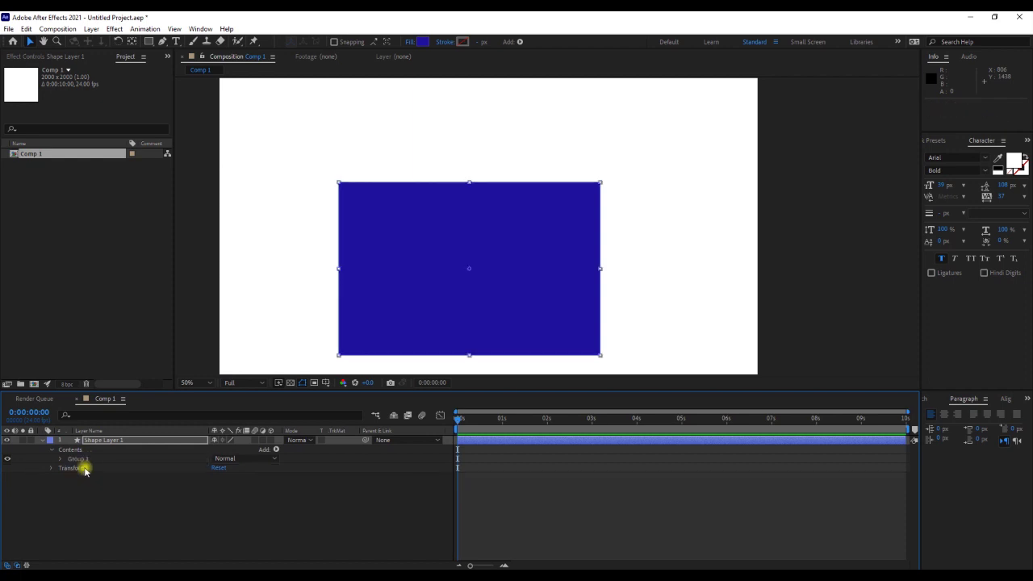
click(85, 470)
click(60, 460)
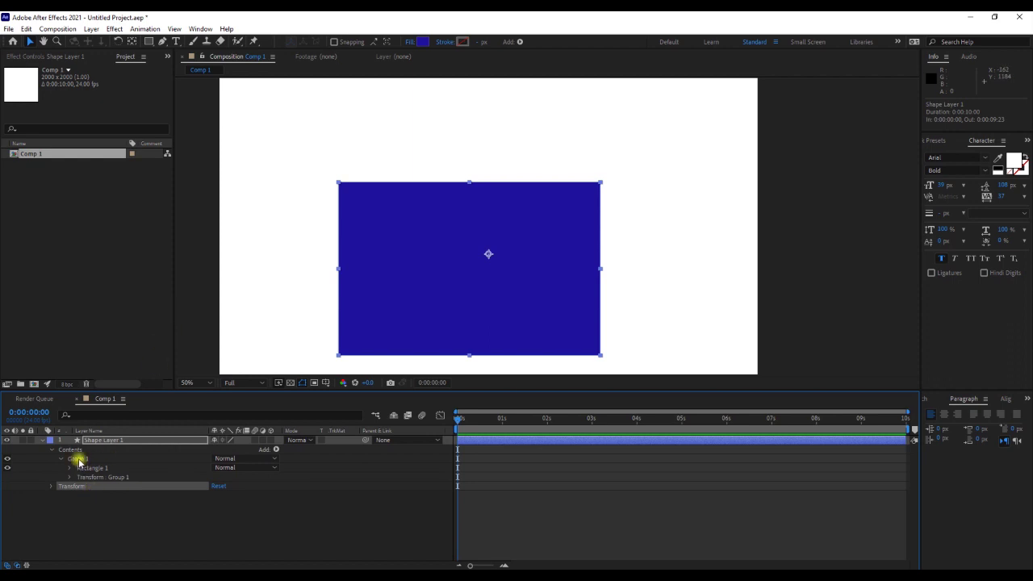
- Draw an oval with the Ellipse Tool at the top left of the comp
click(77, 458)
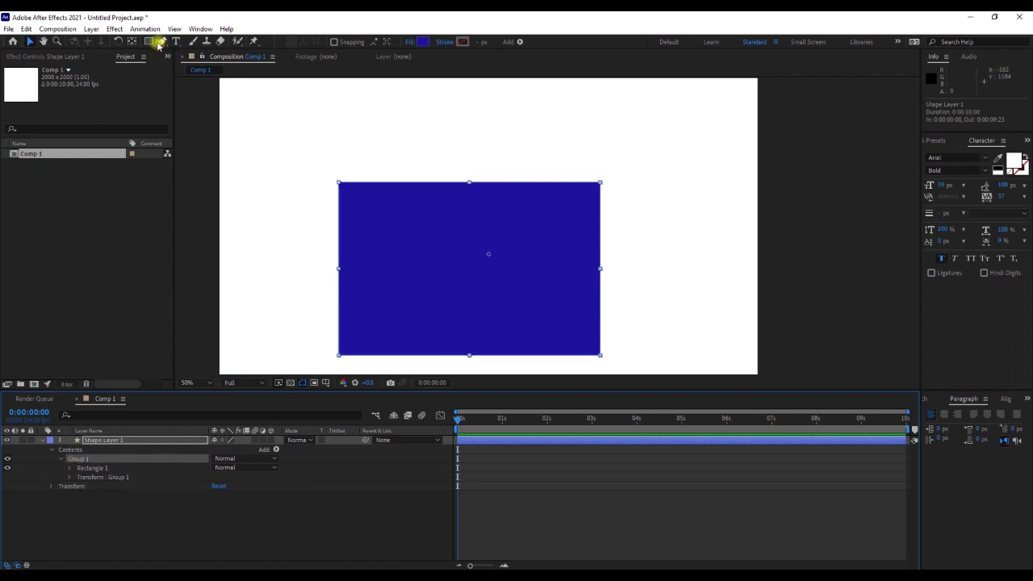
drag(149, 41, 169, 64)
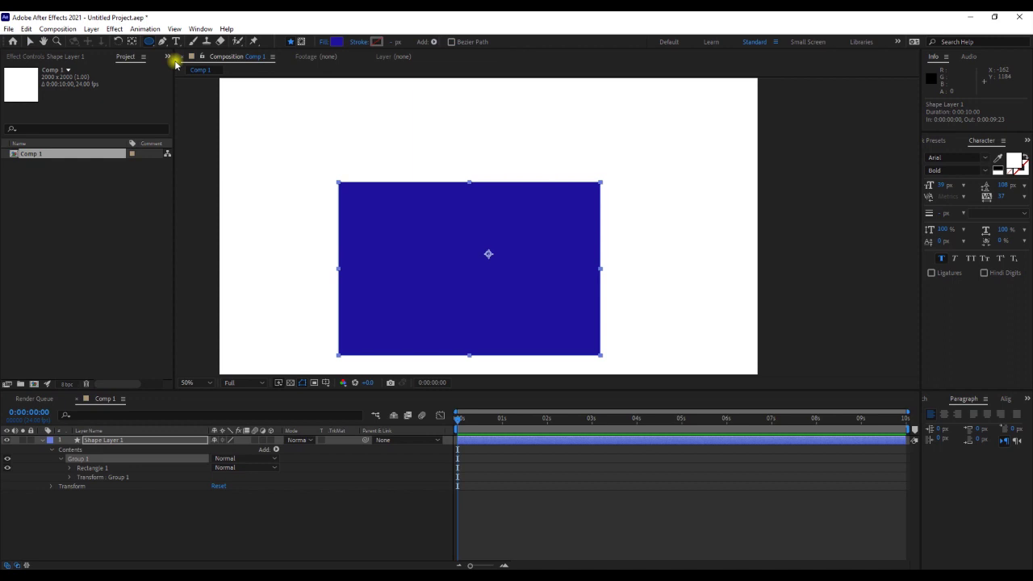
drag(271, 127, 330, 213)
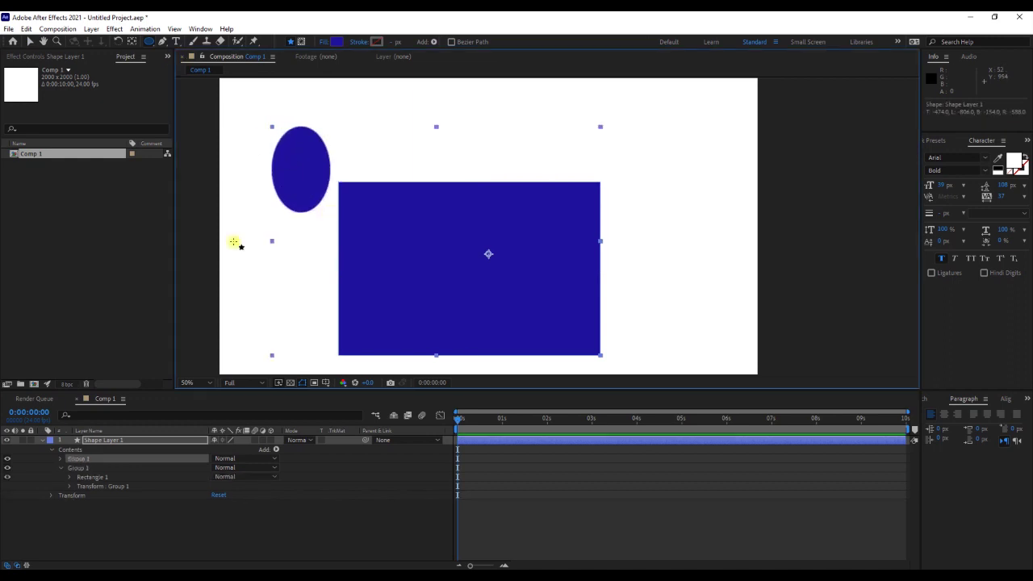
- Move Ellipse 1 into Group 1 beside Rectangle 1, then collapse the group
click(96, 477)
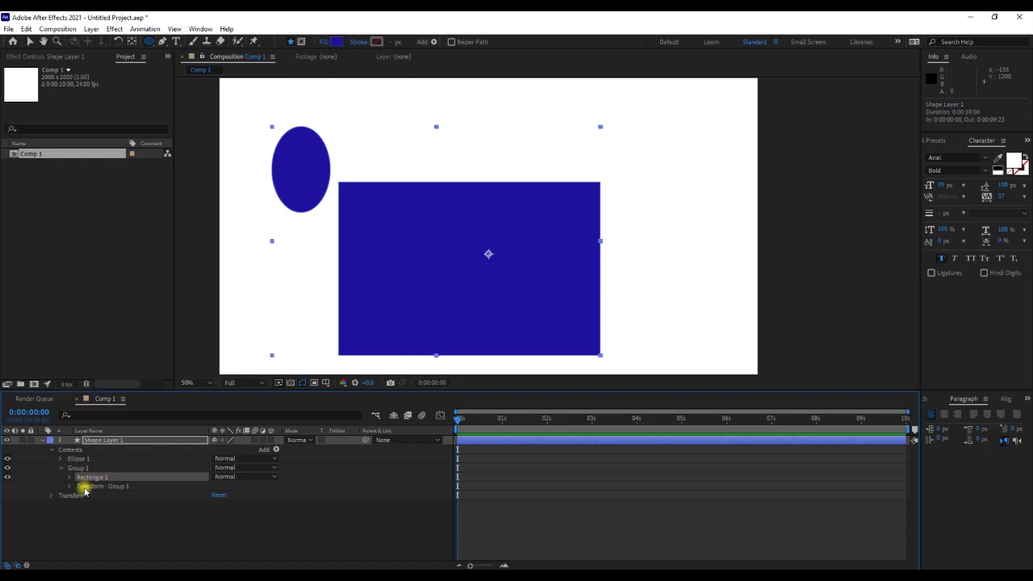
click(80, 488)
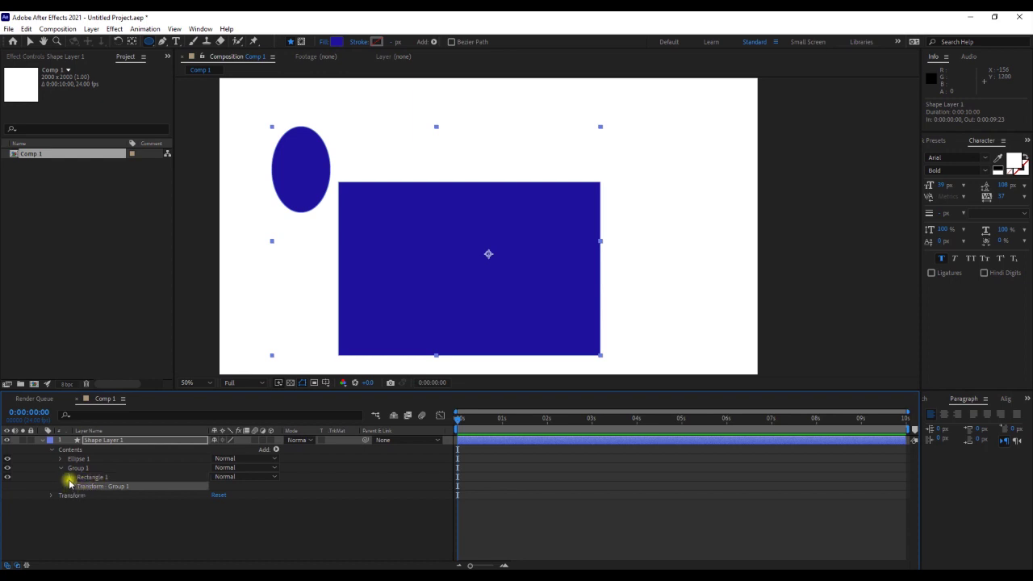
click(69, 477)
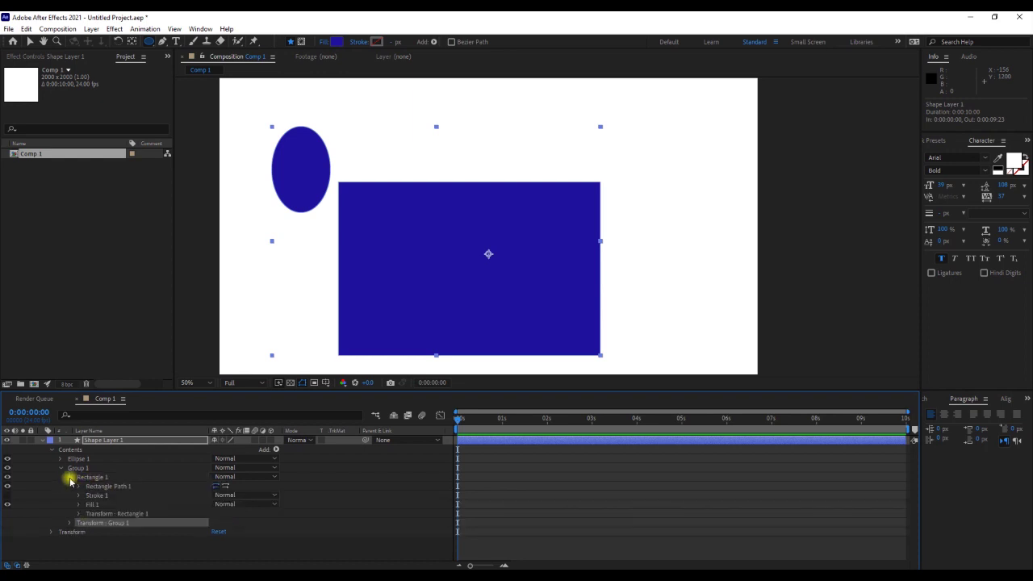
drag(77, 458, 77, 468)
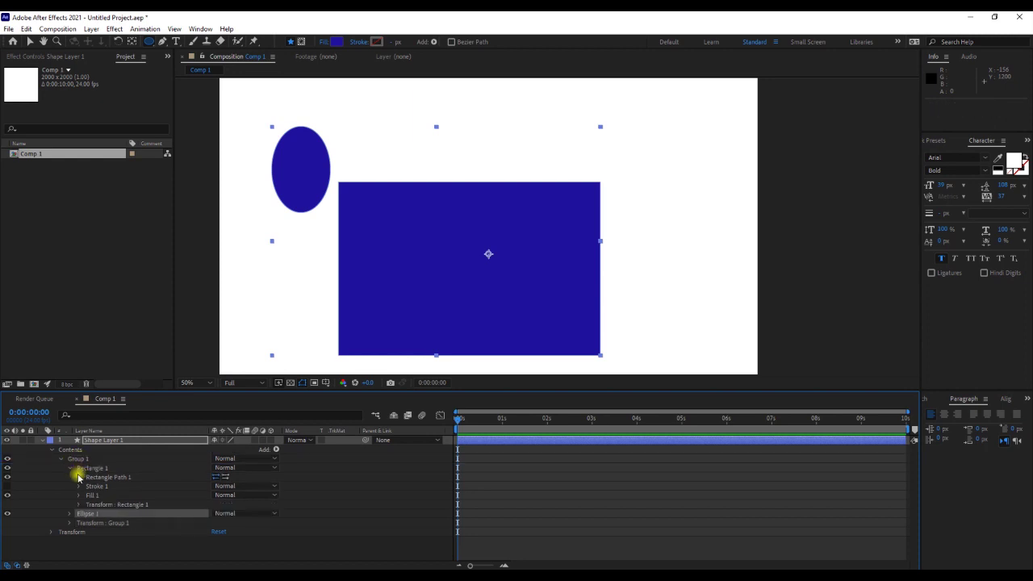
click(69, 469)
click(82, 468)
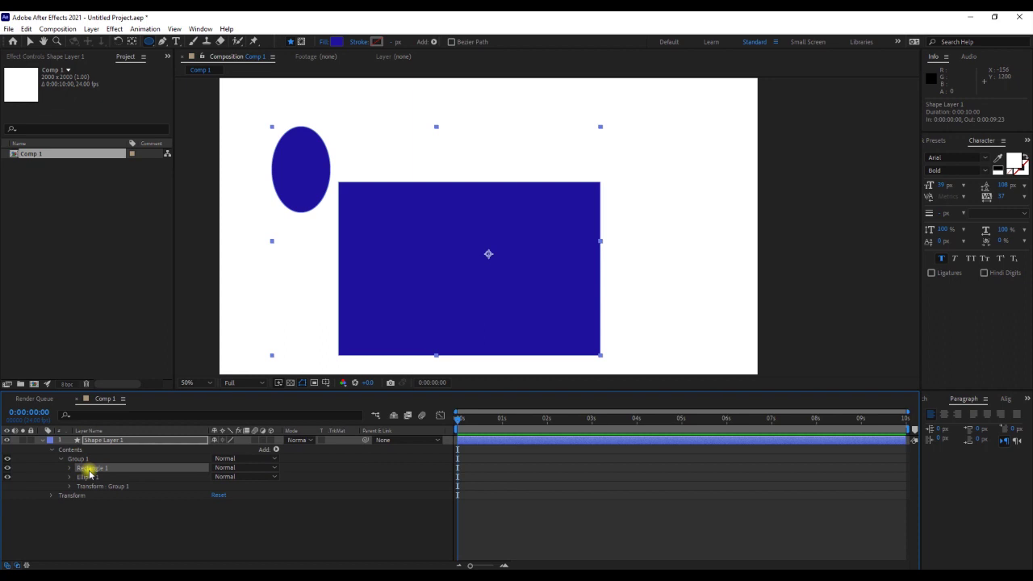
click(88, 477)
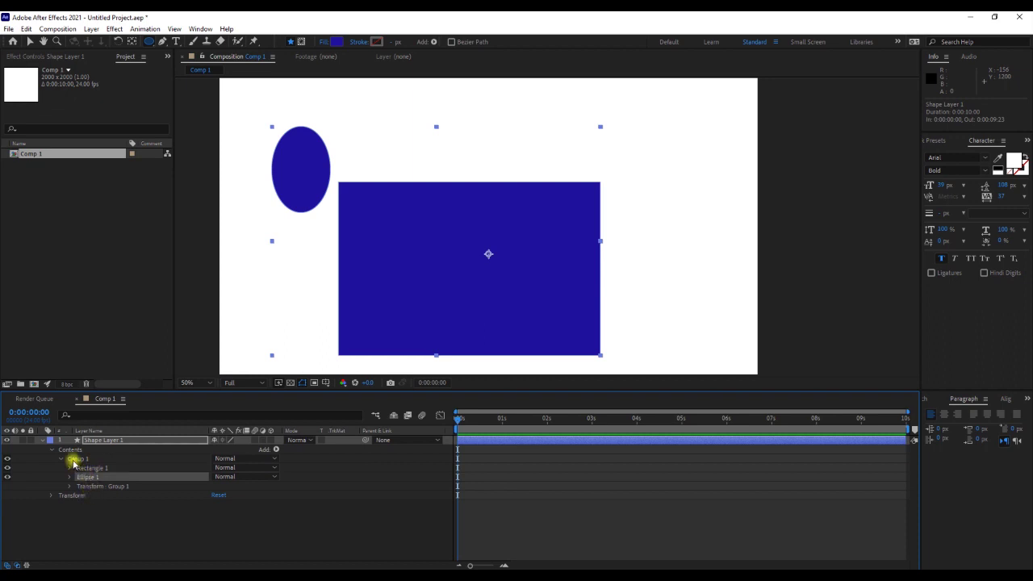
click(63, 460)
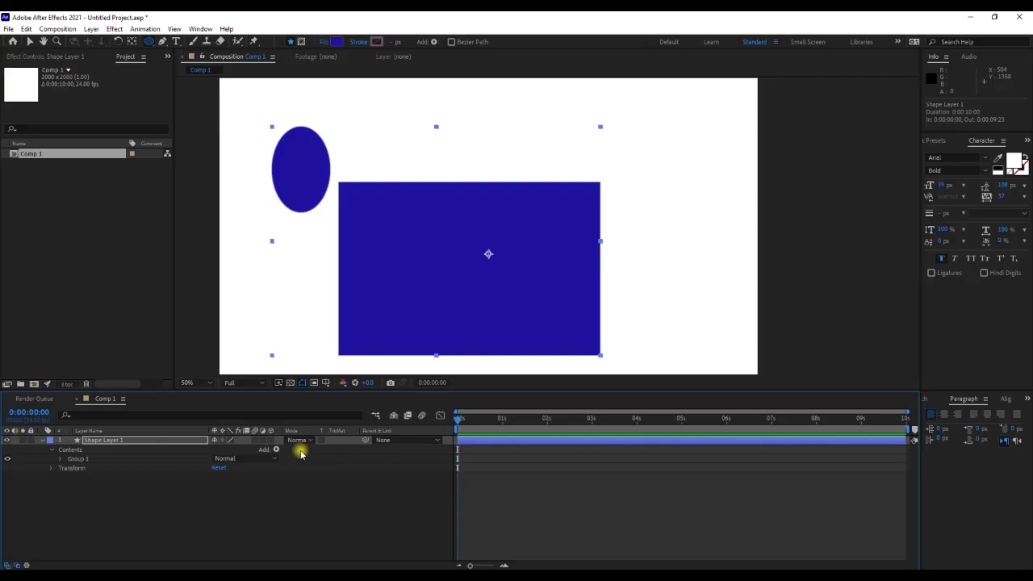
- Bring up the Contents Add menu of shape items
click(276, 450)
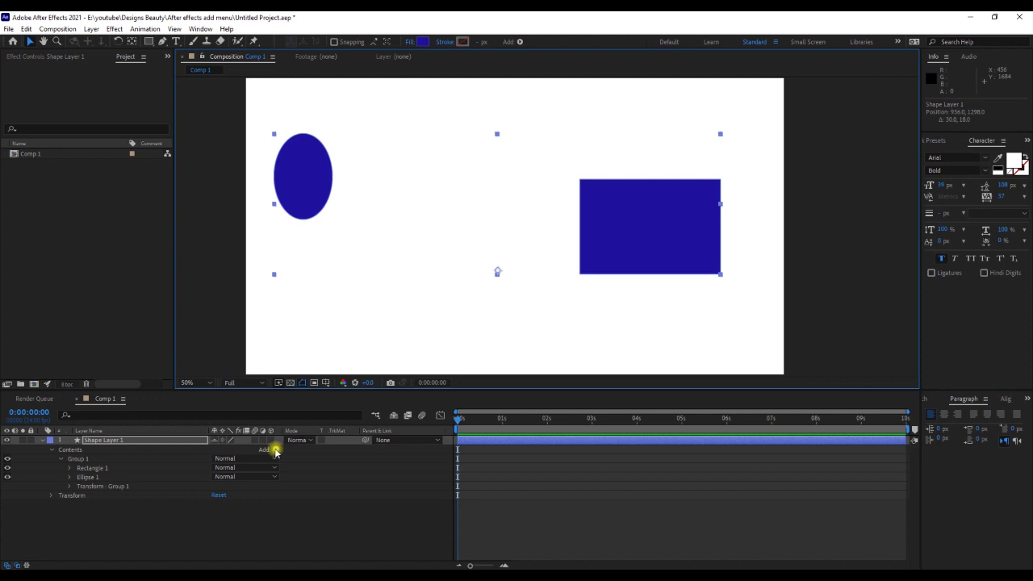
click(275, 449)
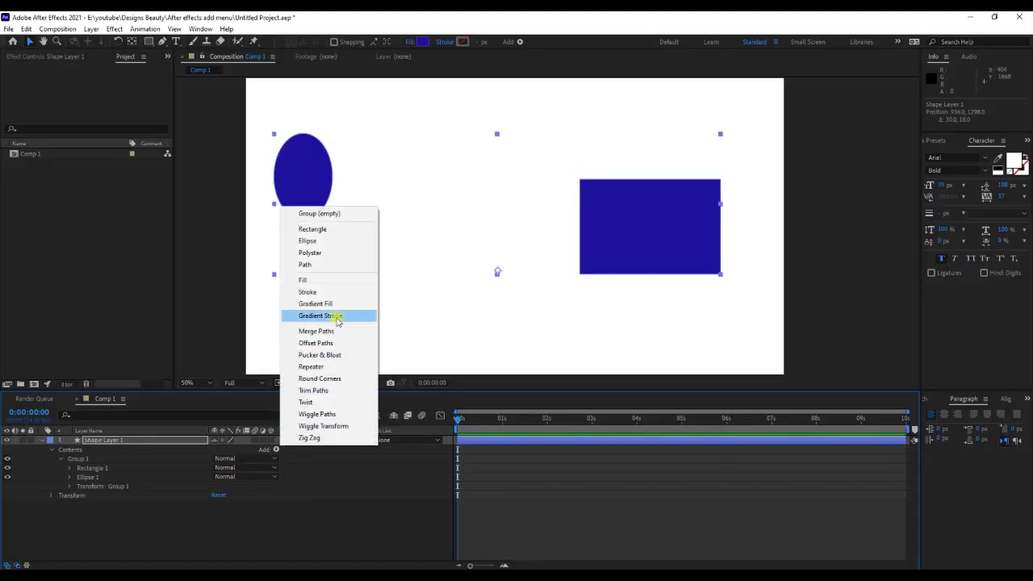
- Add Rectangle Path 1, Ellipse Path 1, Polystar Path 1 and an empty Path 1 from the Add menu
click(344, 230)
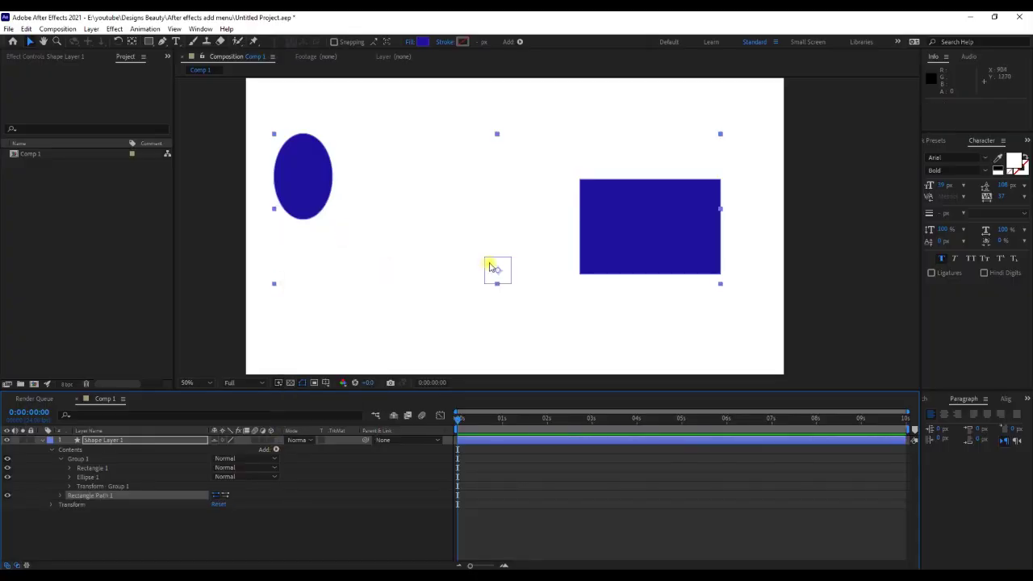
click(275, 450)
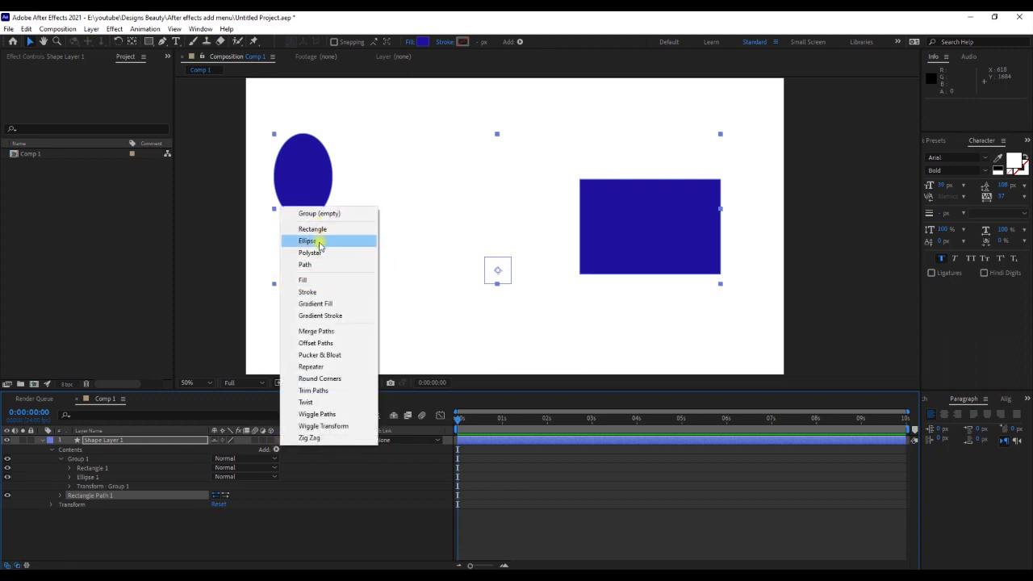
click(321, 242)
scroll(497, 275, up, 4)
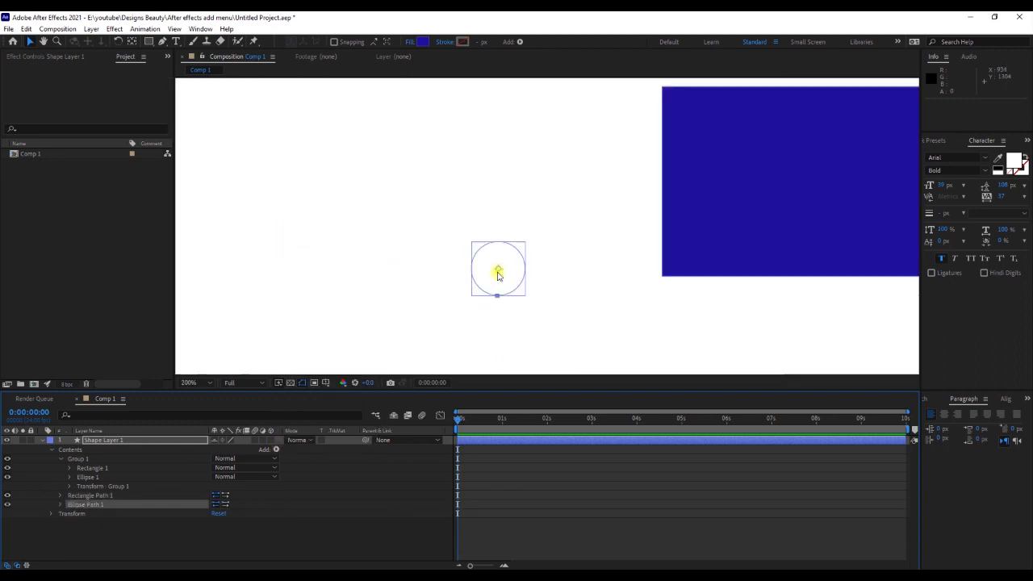
click(276, 449)
click(316, 253)
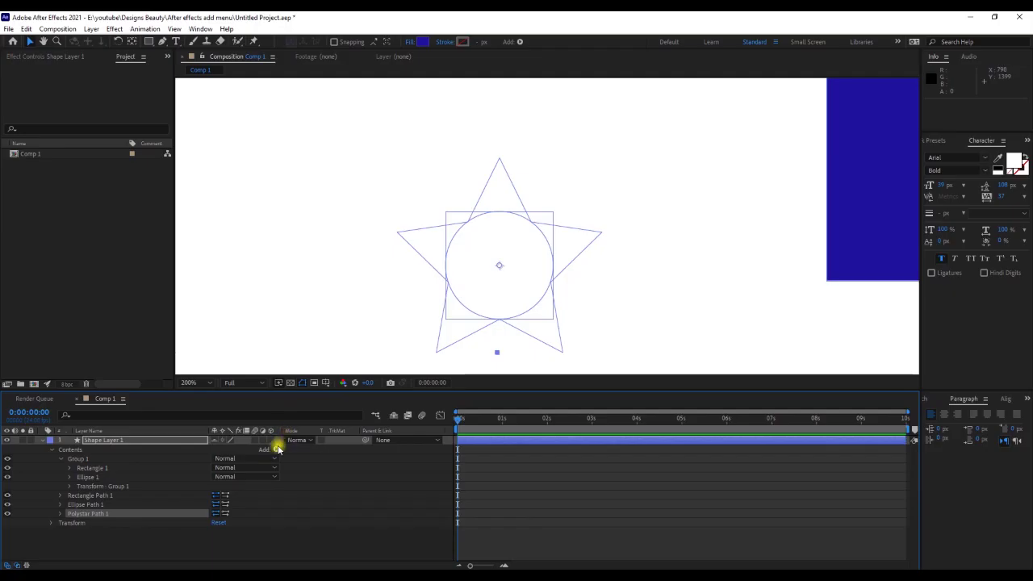
click(276, 448)
click(307, 264)
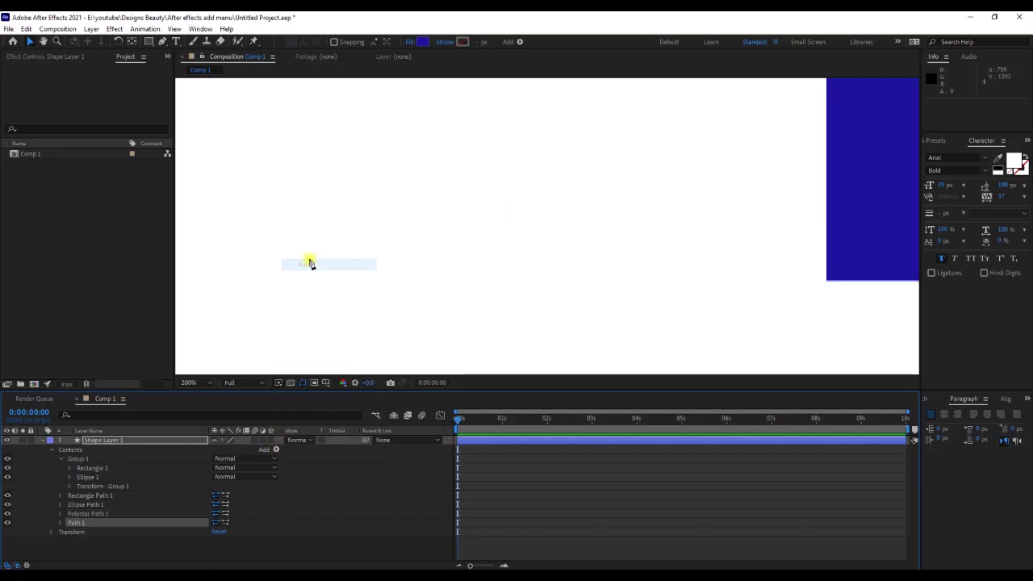
- Draw a two-point vertical straight line as Path 1, then select the layer's Contents
click(380, 165)
click(379, 254)
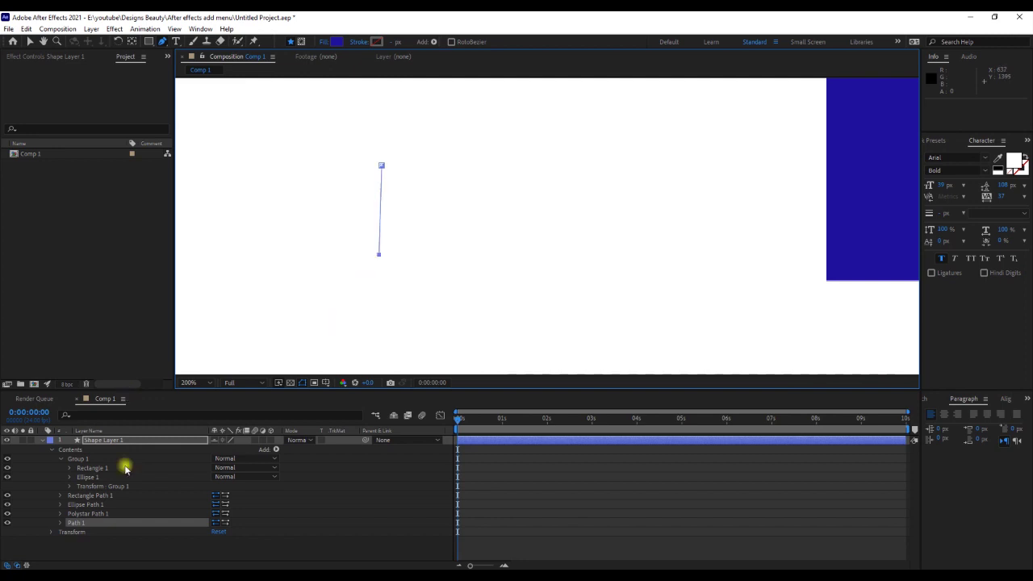
click(76, 449)
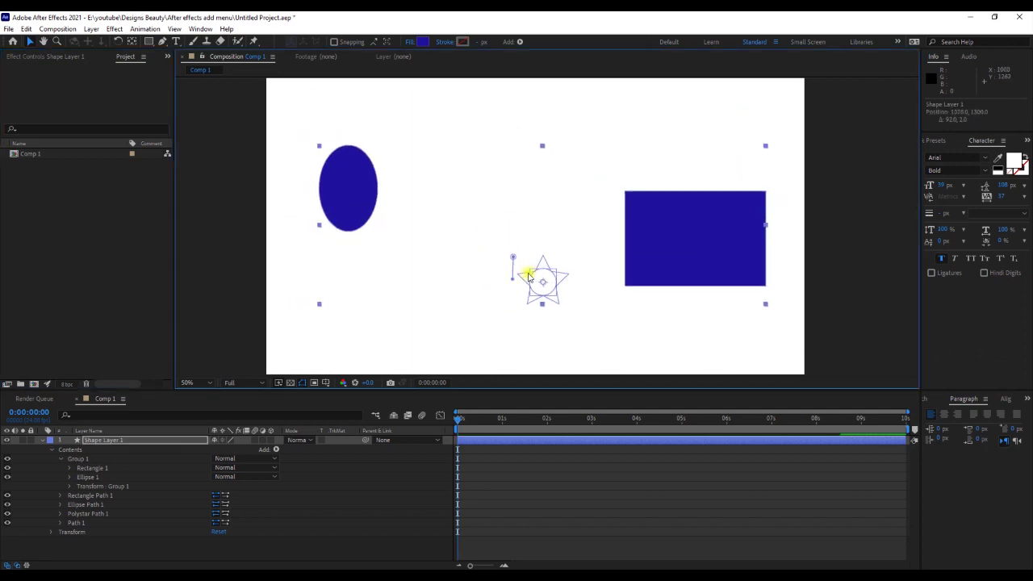
- Shift the rectangle, ellipse and star paths slightly left and up on the canvas
click(99, 496)
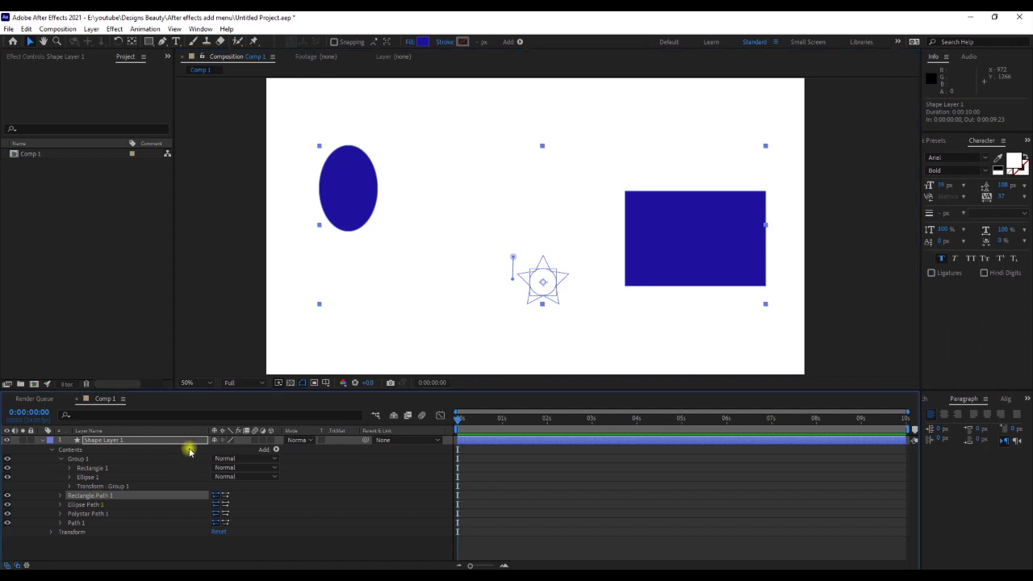
drag(531, 278, 494, 277)
click(103, 504)
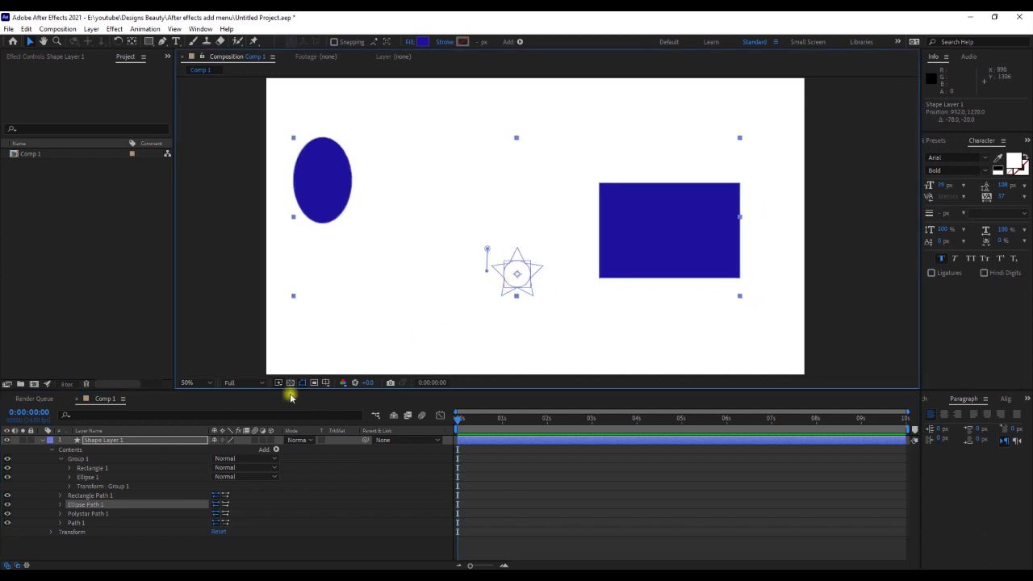
click(74, 515)
mouse_move(525, 267)
mouse_down()
mouse_move(528, 242)
mouse_move(529, 252)
mouse_up()
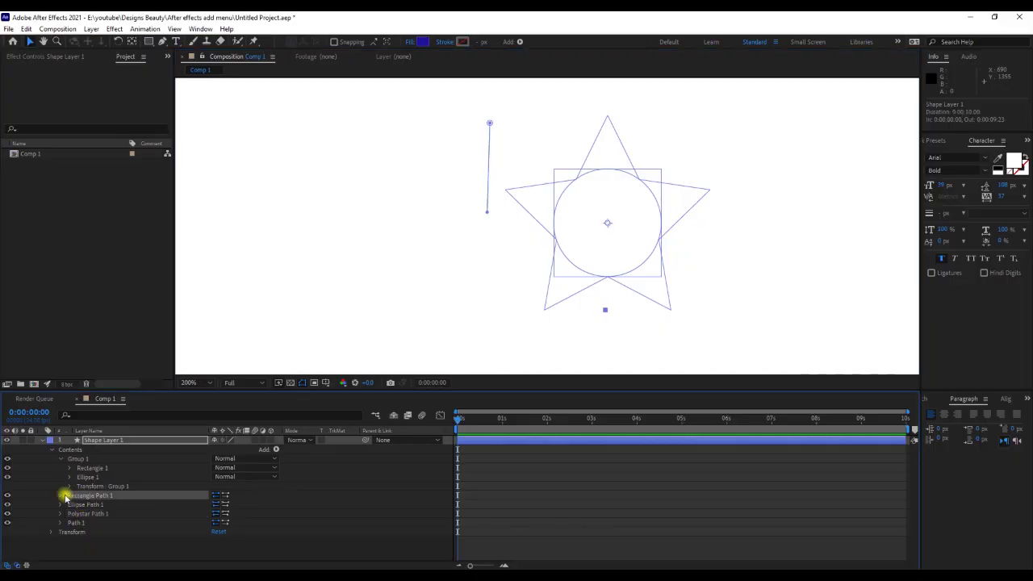
- Scrub Position values to move the square left and the circle down below the star
click(62, 497)
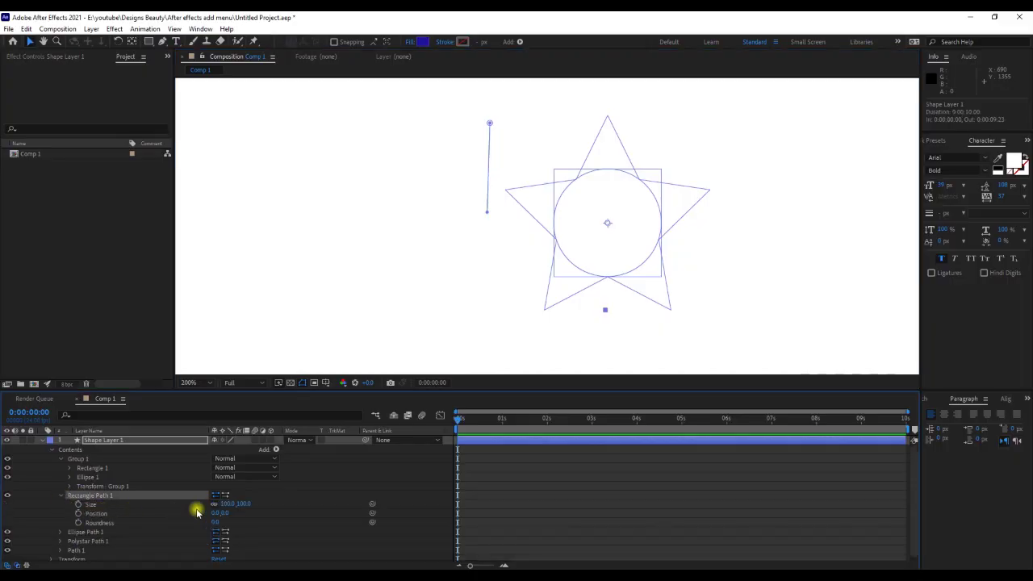
drag(212, 510, 57, 508)
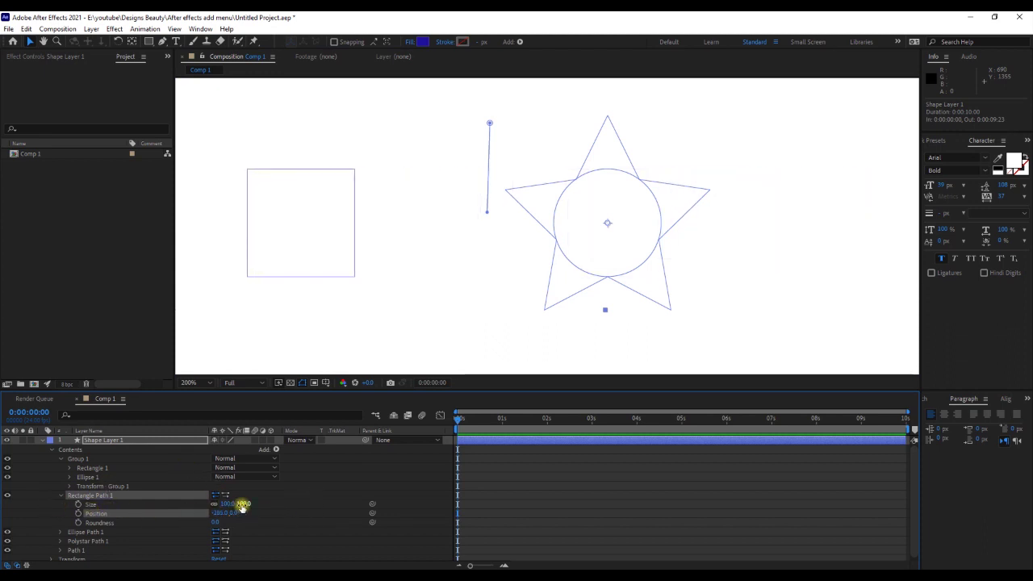
drag(230, 514, 199, 519)
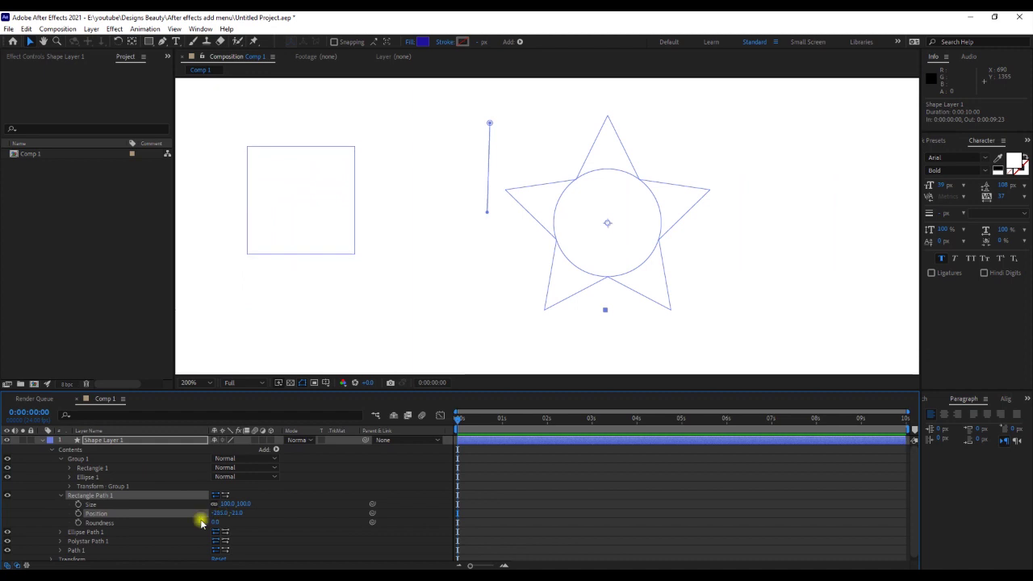
click(91, 534)
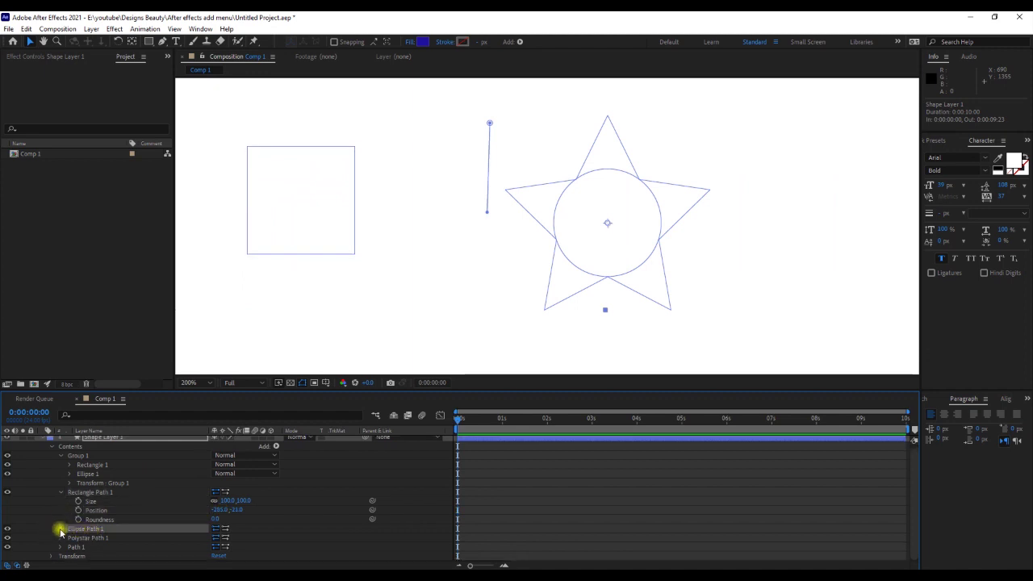
click(60, 529)
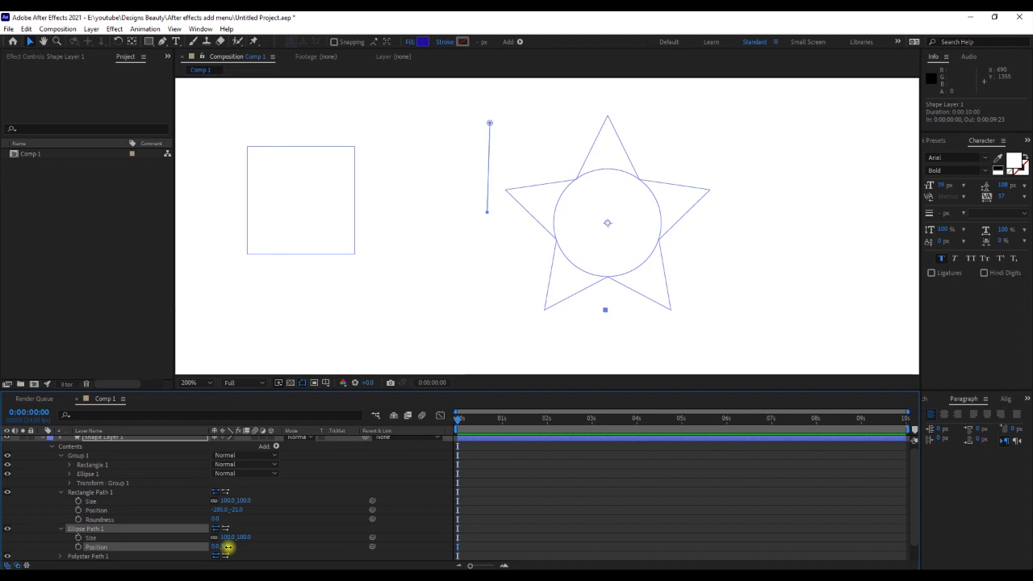
drag(228, 547, 99, 528)
- Collapse and re-expand Shape Layer 1's properties to list its content paths
scroll(97, 537, down, 1)
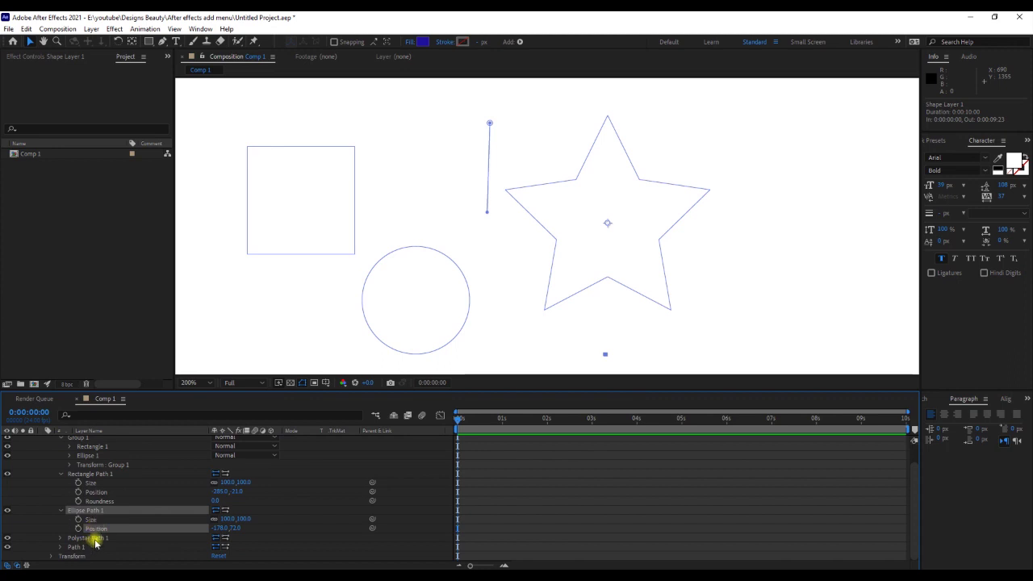
click(95, 539)
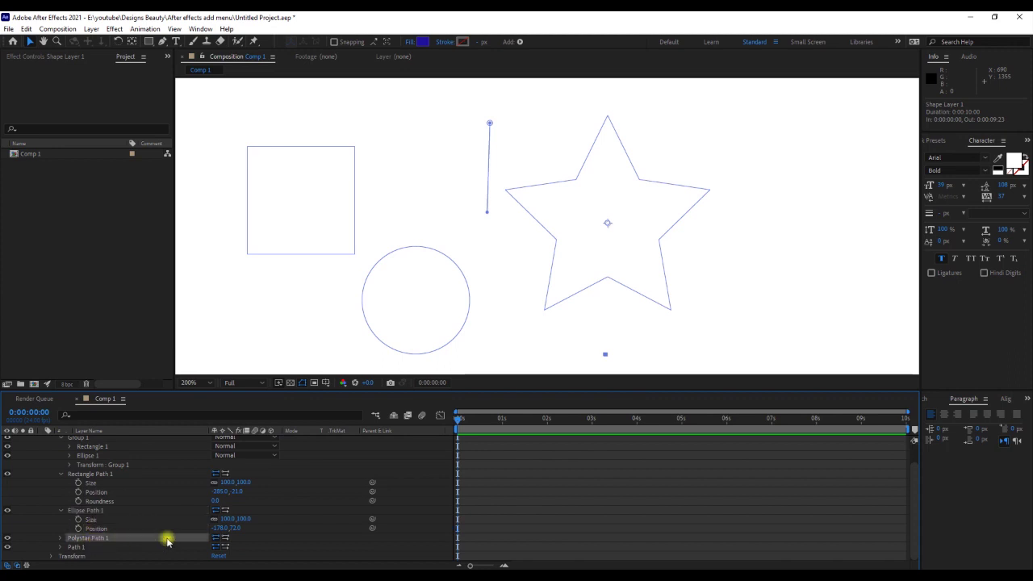
click(62, 539)
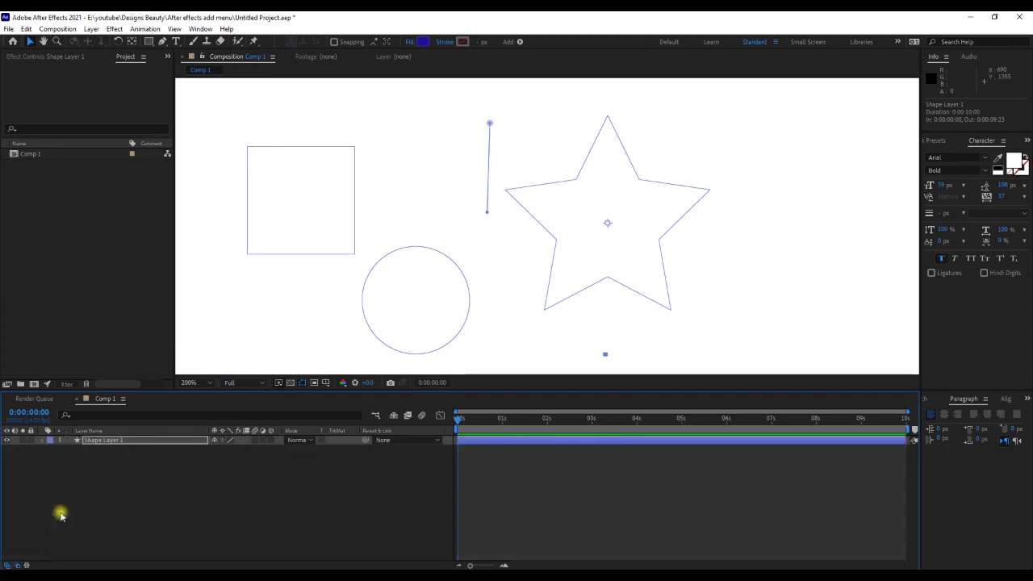
click(42, 441)
click(42, 442)
click(42, 441)
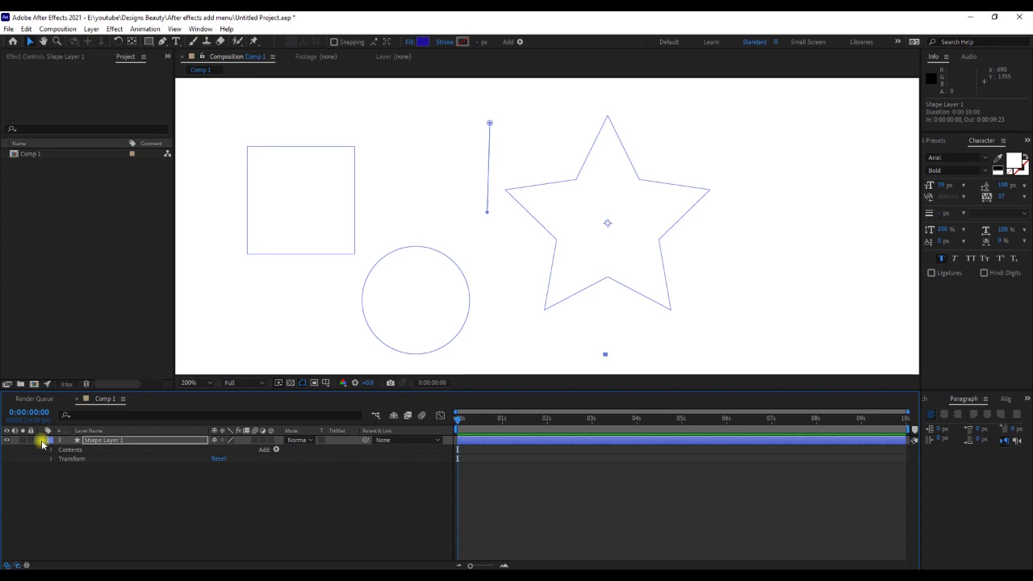
click(50, 449)
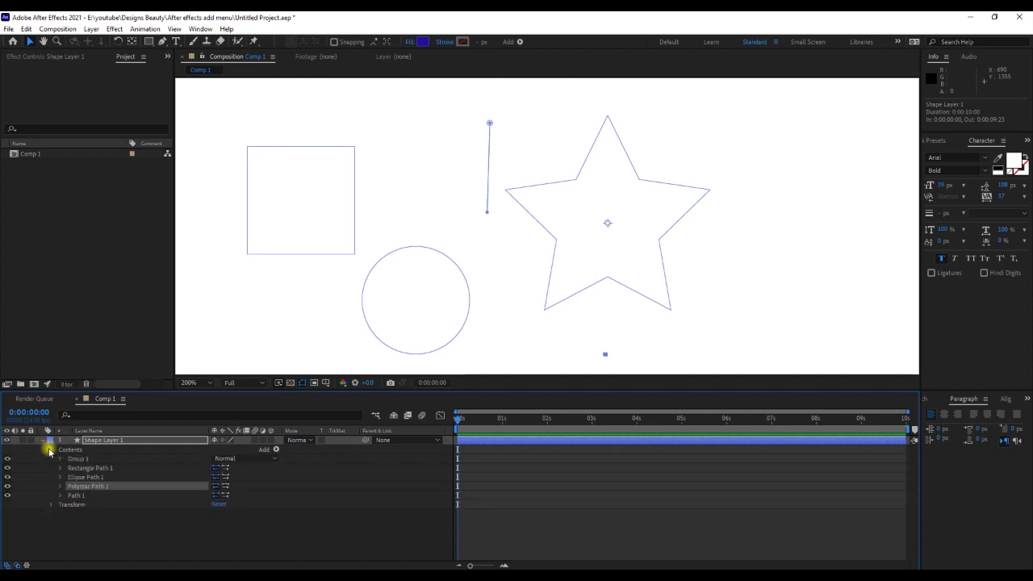
- Scrub Polystar Path 1's Position, undo it, then select Path 1's Path property
click(61, 486)
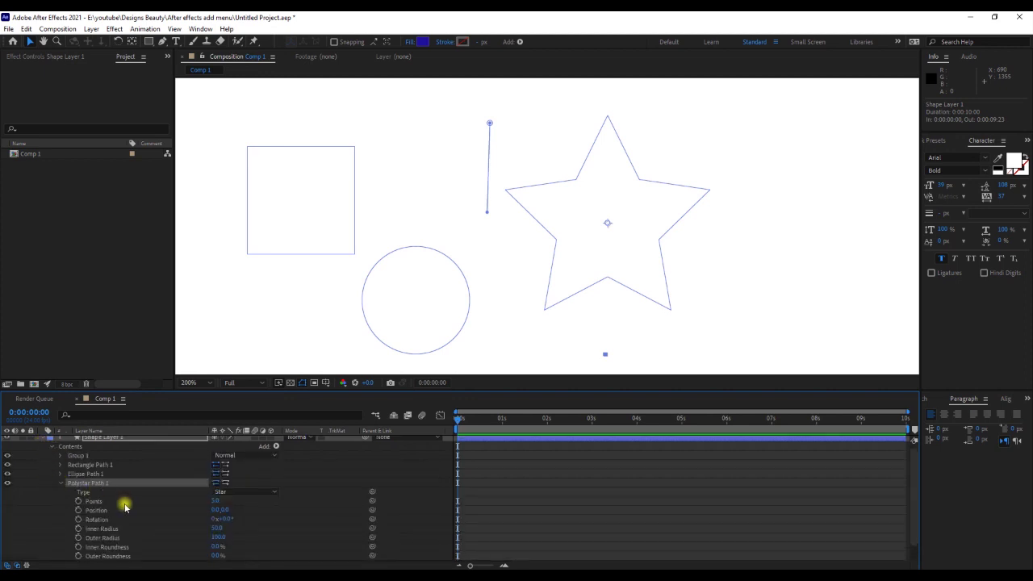
scroll(125, 506, down, 1)
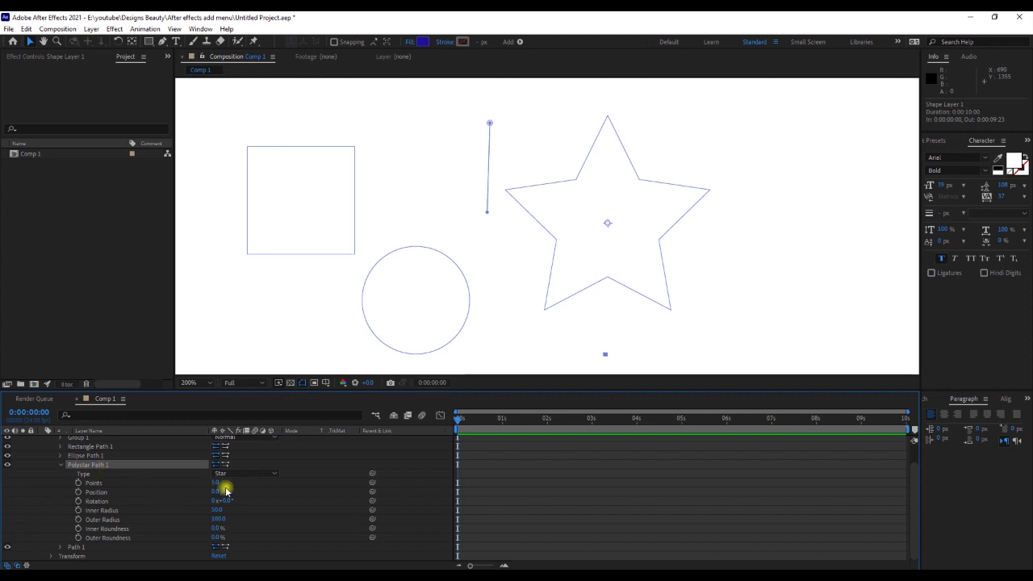
drag(215, 491, 264, 482)
key(ctrl+z)
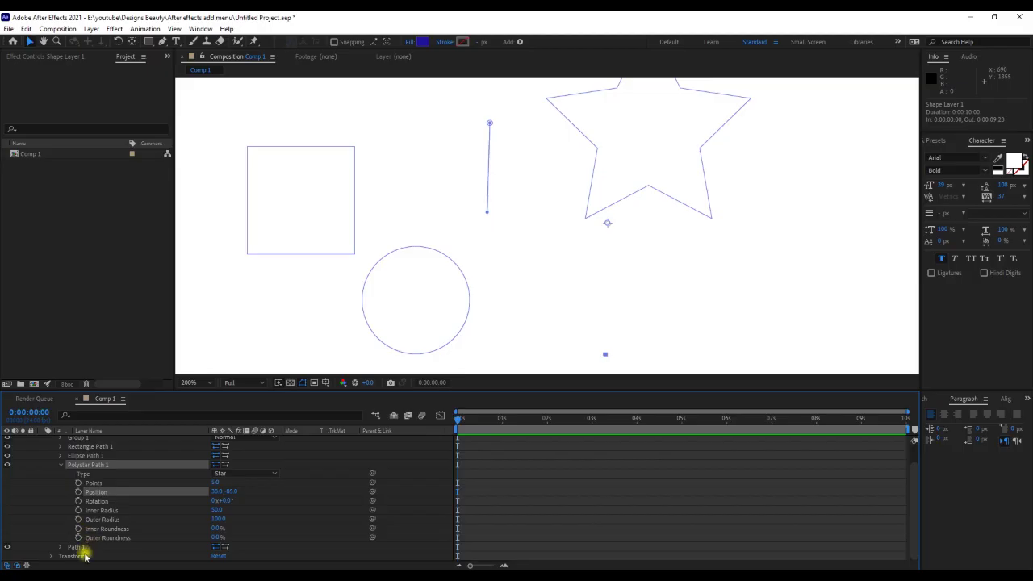
click(61, 547)
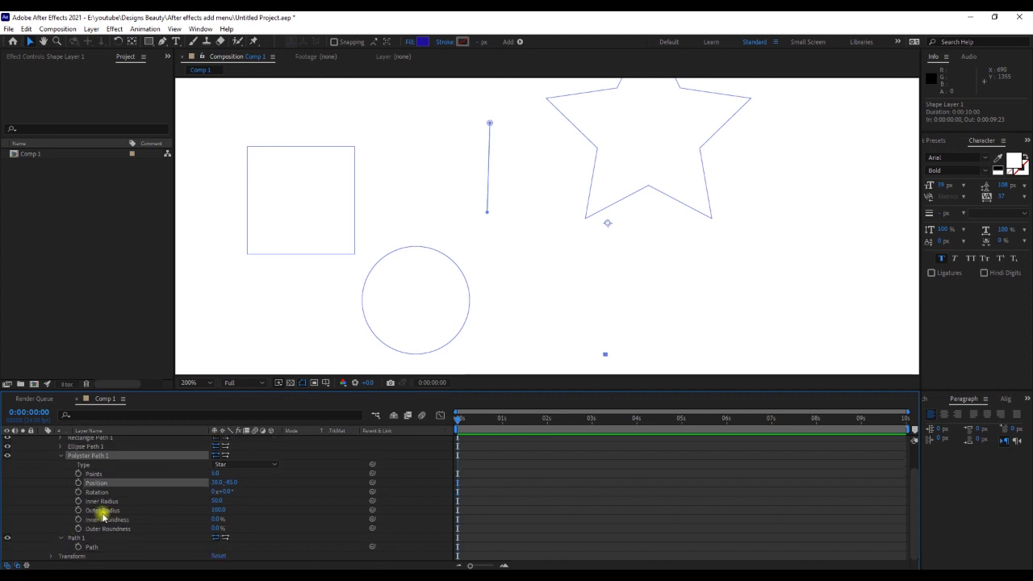
click(101, 548)
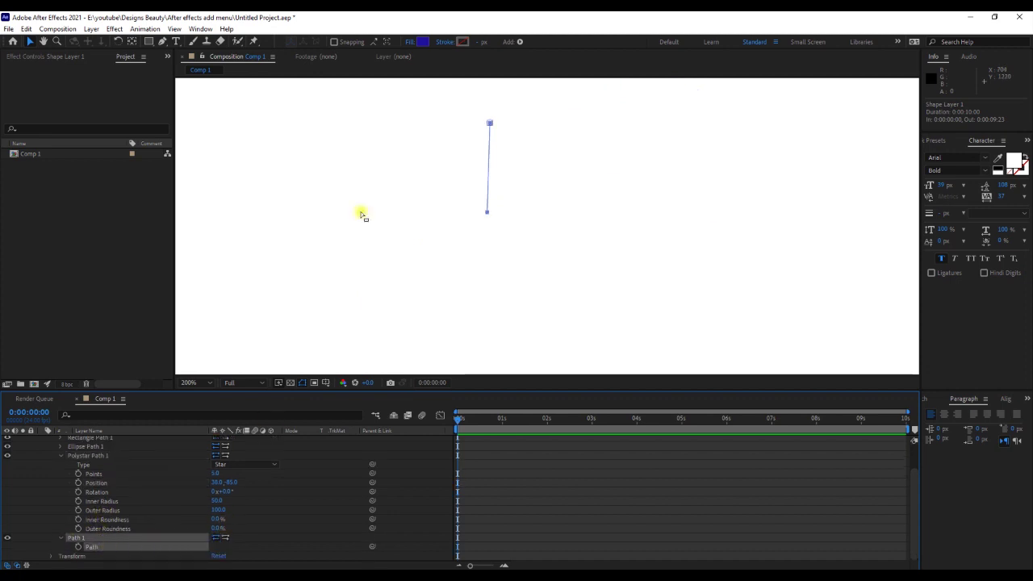
- Drag the vertical line between the circle and the star, then zoom out and deselect
drag(488, 176, 462, 255)
drag(488, 198, 519, 259)
scroll(434, 244, down, 5)
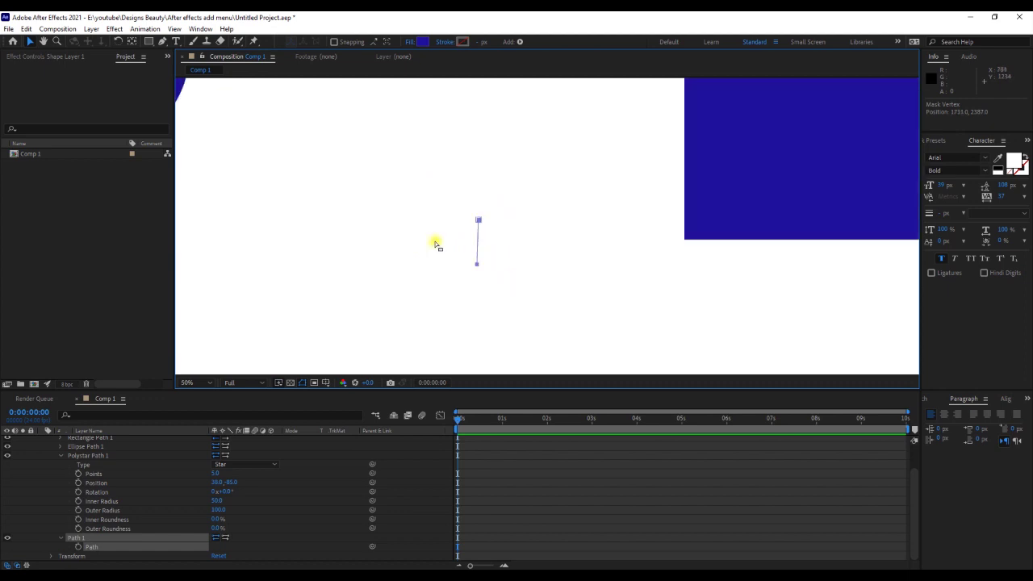
click(410, 251)
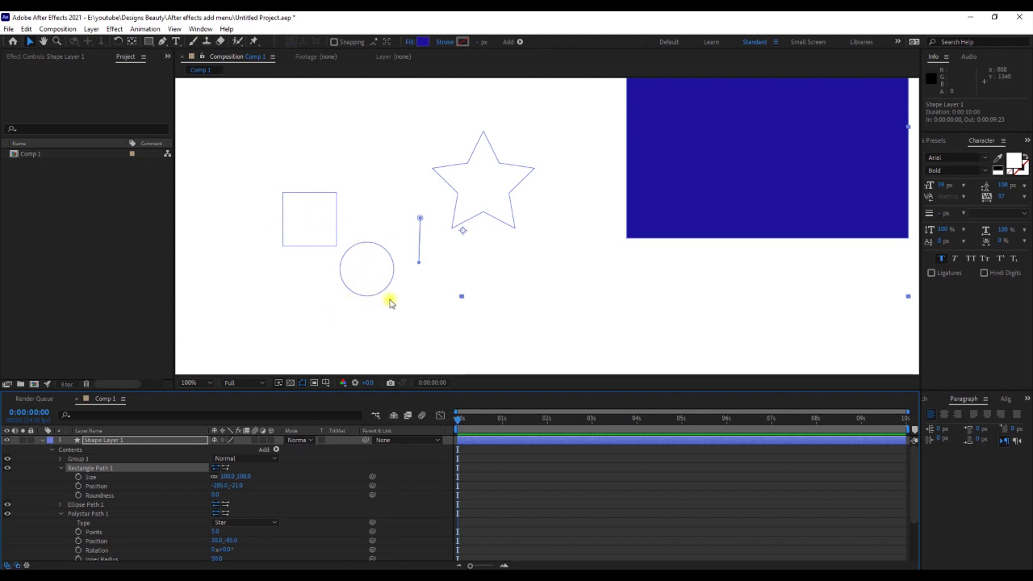
- Set Polystar Path 1's Points to 3, turning the star into a triangle
click(108, 514)
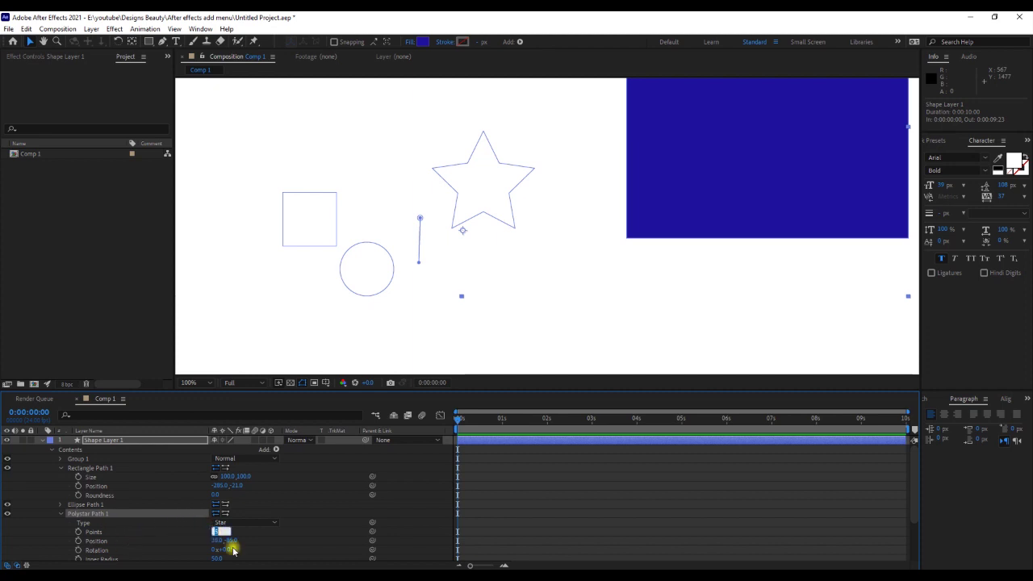
text(3)
key(Return)
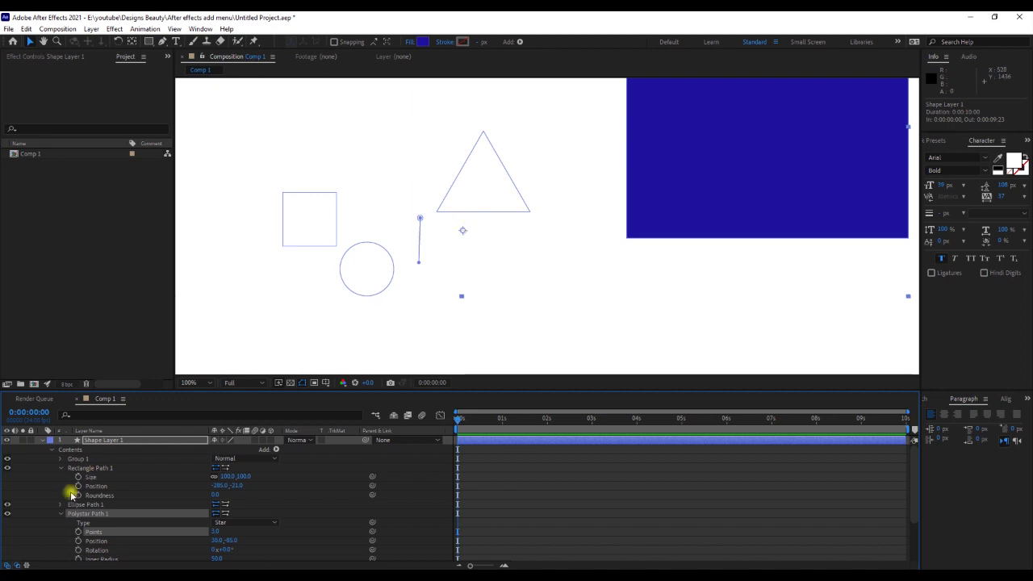
click(121, 477)
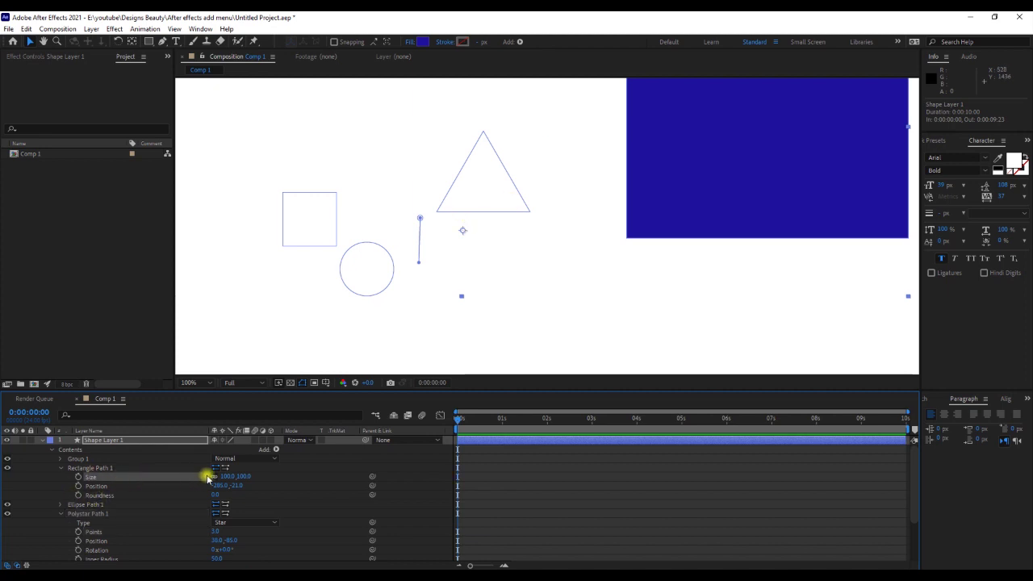
click(60, 504)
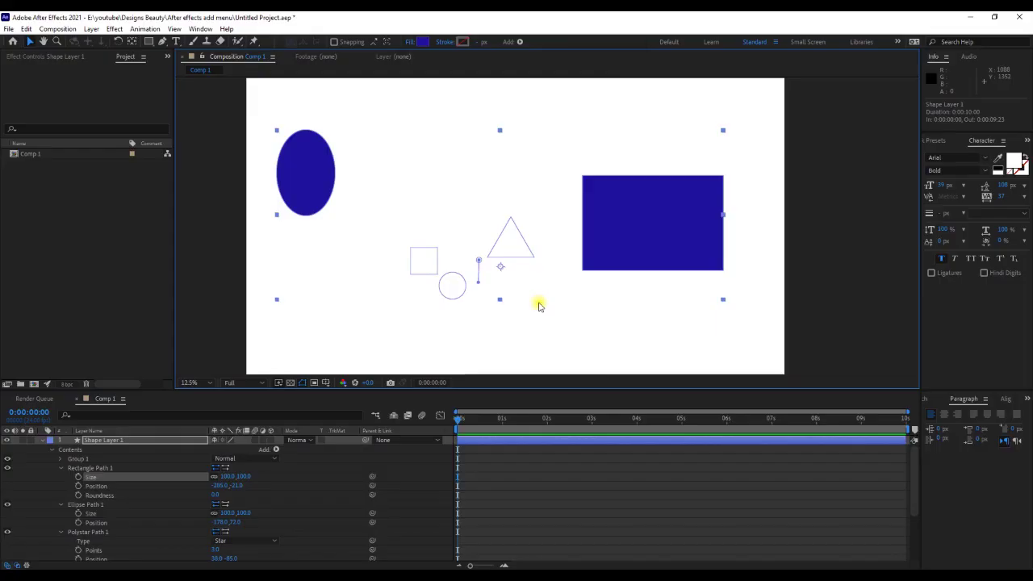
- Reselect Shape Layer 1, pick Rectangle Path 1, and open the Contents Add menu
scroll(457, 294, down, 4)
click(456, 297)
scroll(546, 272, up, 4)
click(583, 184)
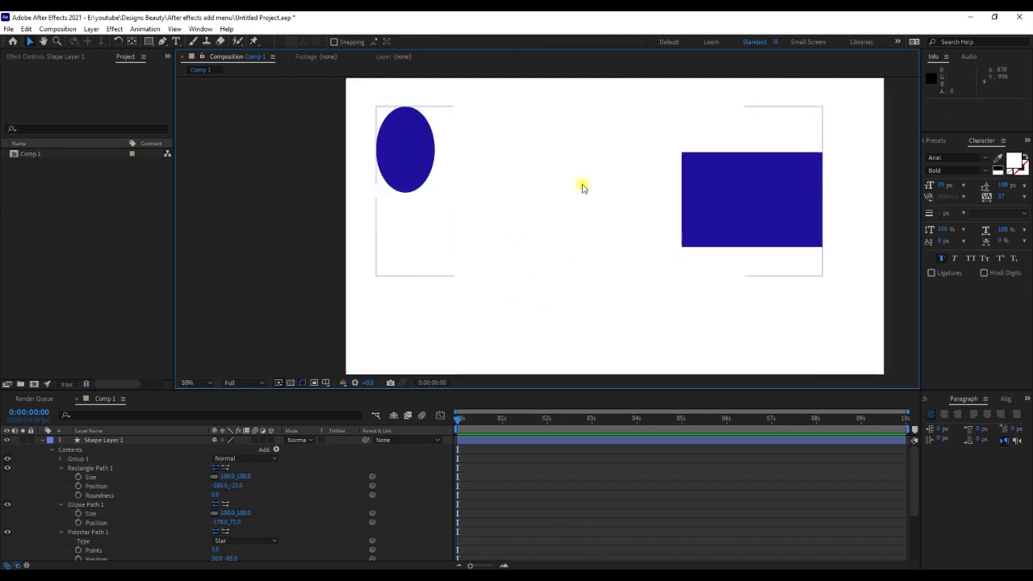
scroll(583, 217, down, 4)
scroll(583, 224, up, 2)
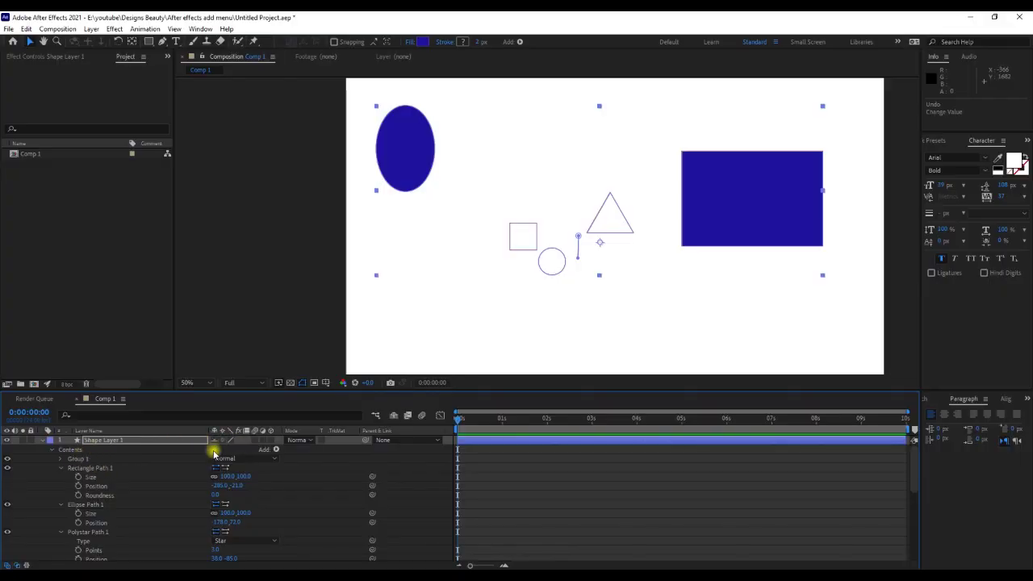
click(101, 468)
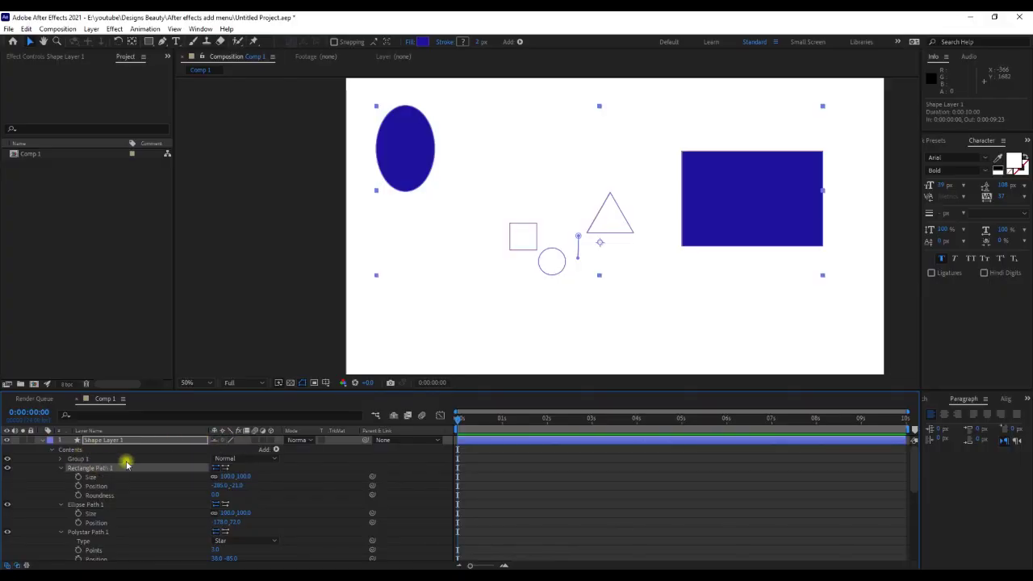
click(275, 448)
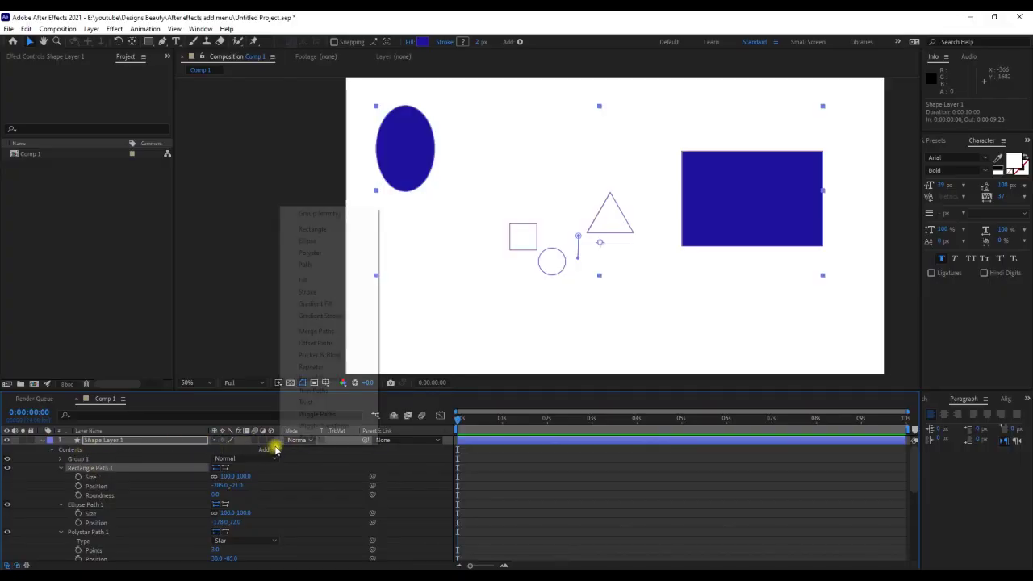
click(306, 281)
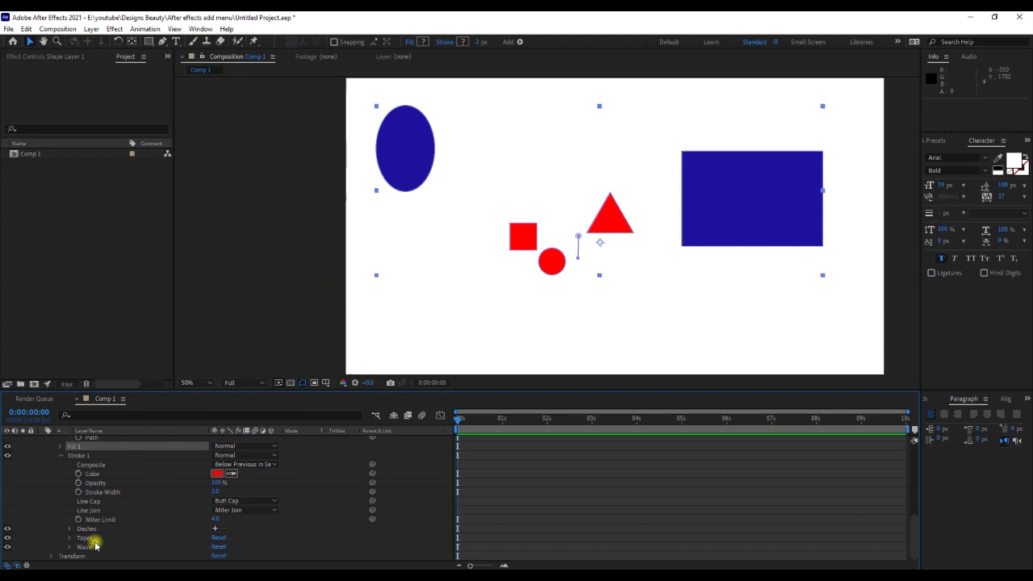
scroll(105, 496, up, 2)
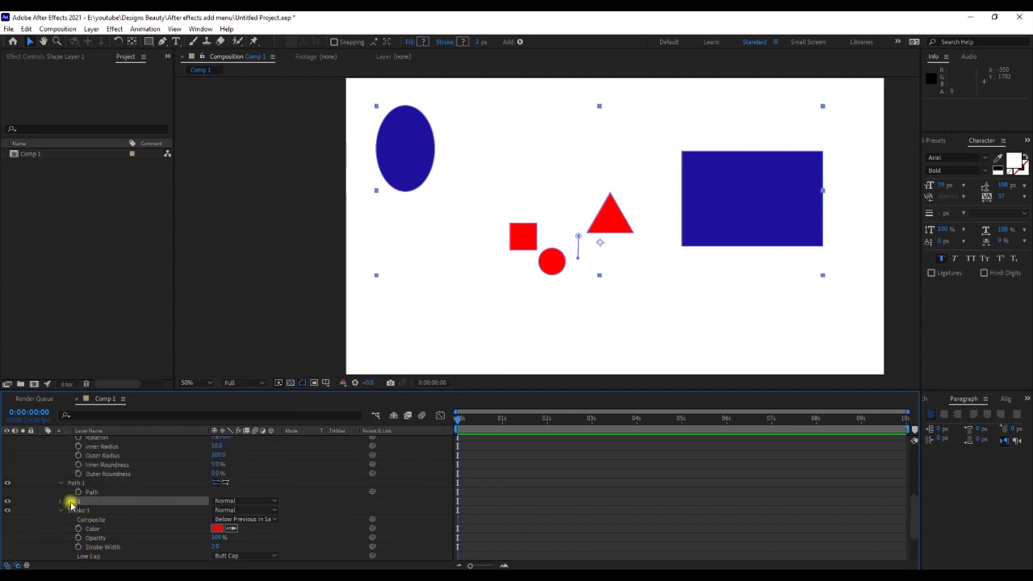
drag(76, 505, 97, 454)
scroll(97, 464, up, 5)
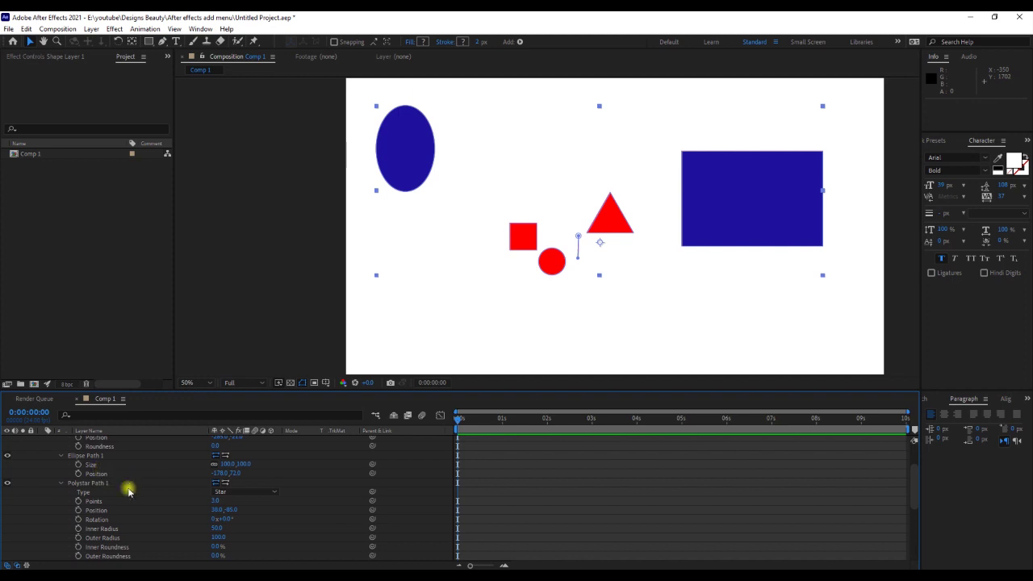
scroll(162, 500, up, 2)
scroll(162, 497, up, 2)
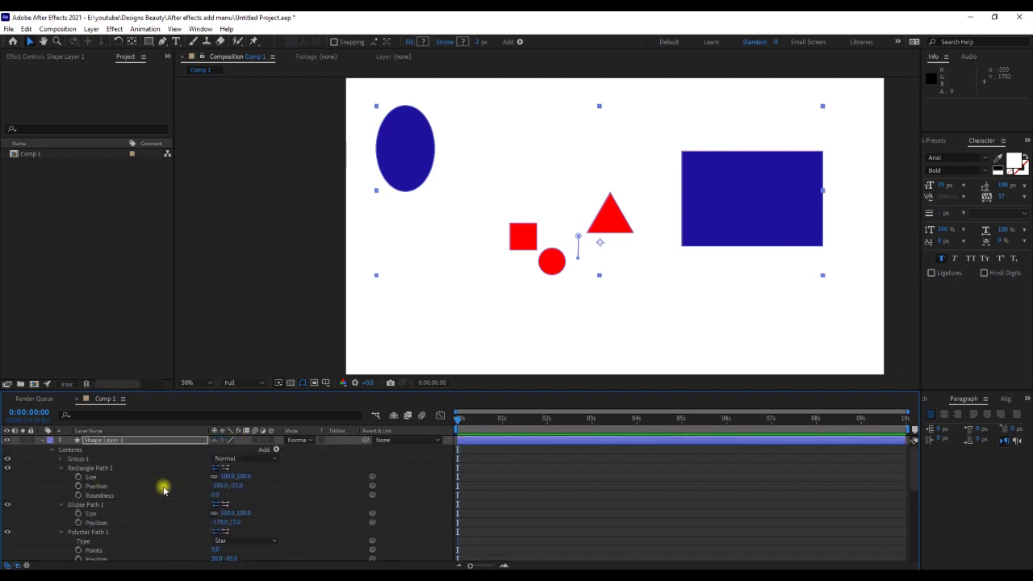
- Add Stroke 1 to Shape Layer 1 and increase its Stroke Width until red outlines appear
click(89, 503)
click(276, 450)
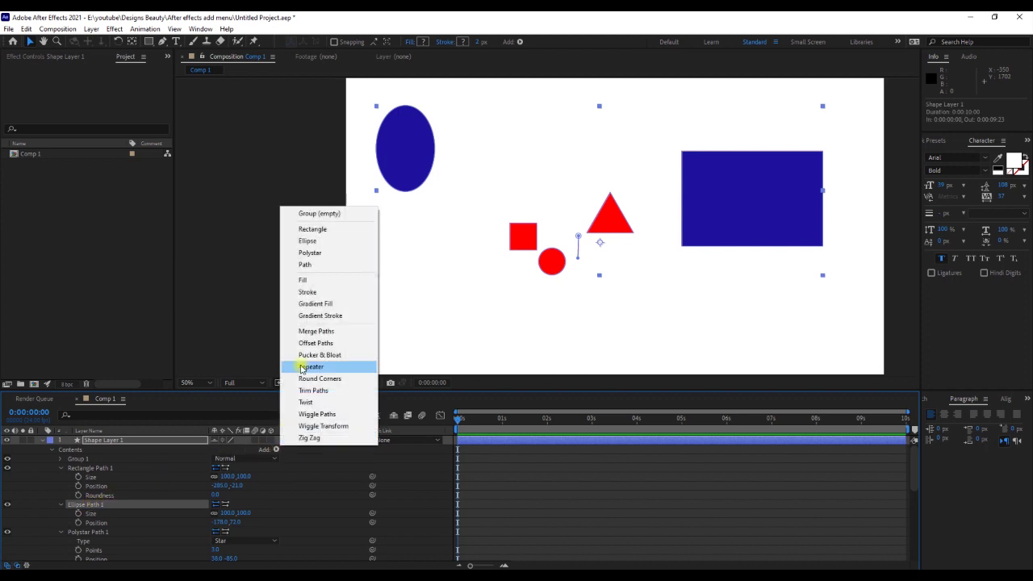
click(313, 293)
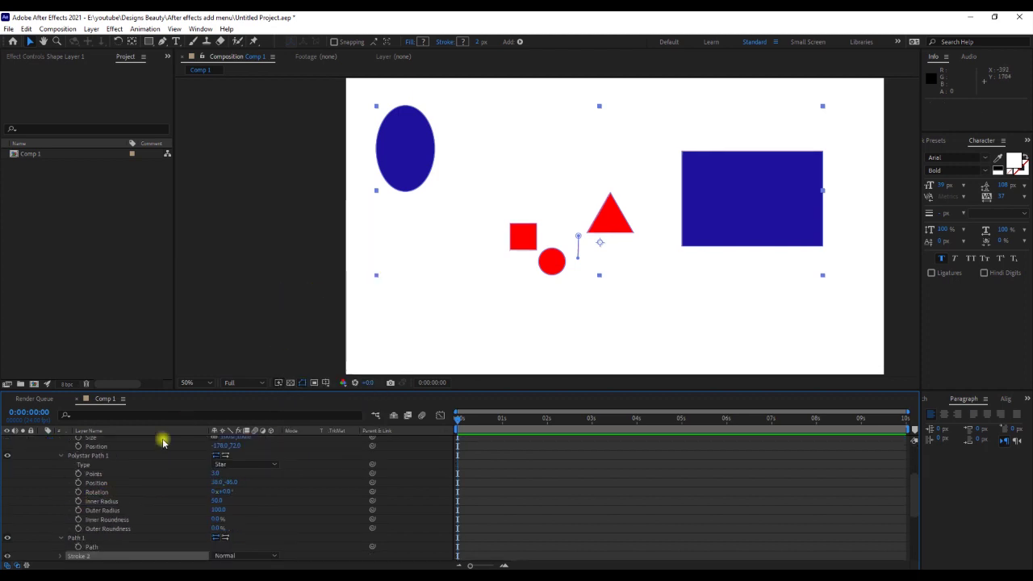
scroll(162, 438, down, 3)
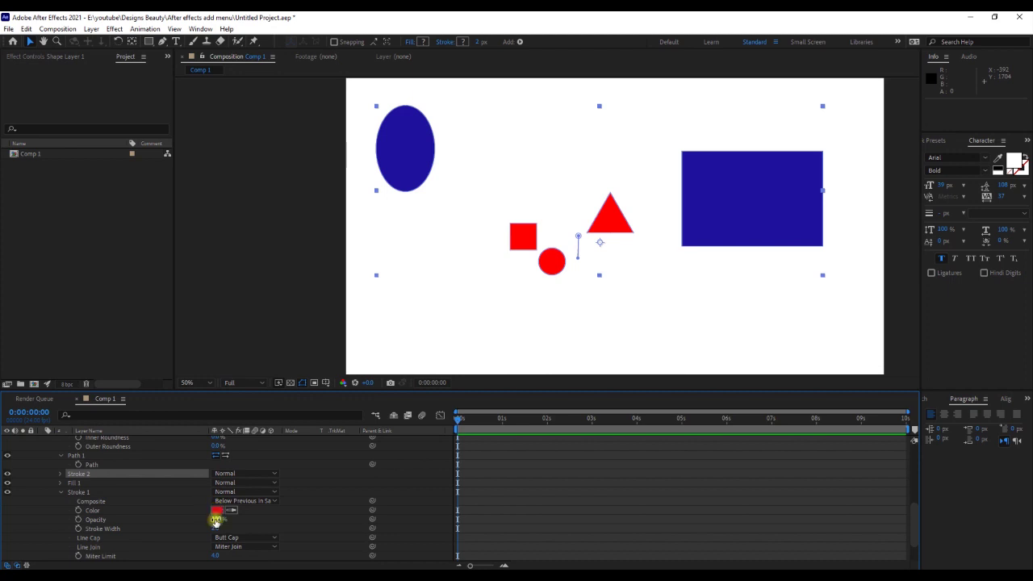
drag(211, 528, 224, 528)
scroll(166, 477, up, 5)
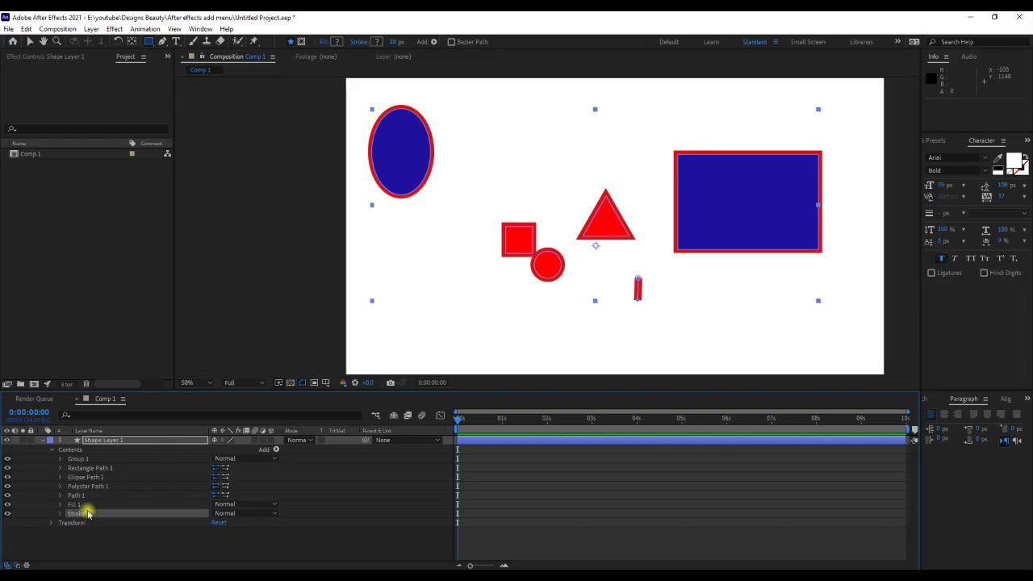
- Move Stroke 1 and Fill 1 up in the Contents list to sit directly below Rectangle Path 1
drag(80, 505, 81, 476)
drag(78, 513, 86, 484)
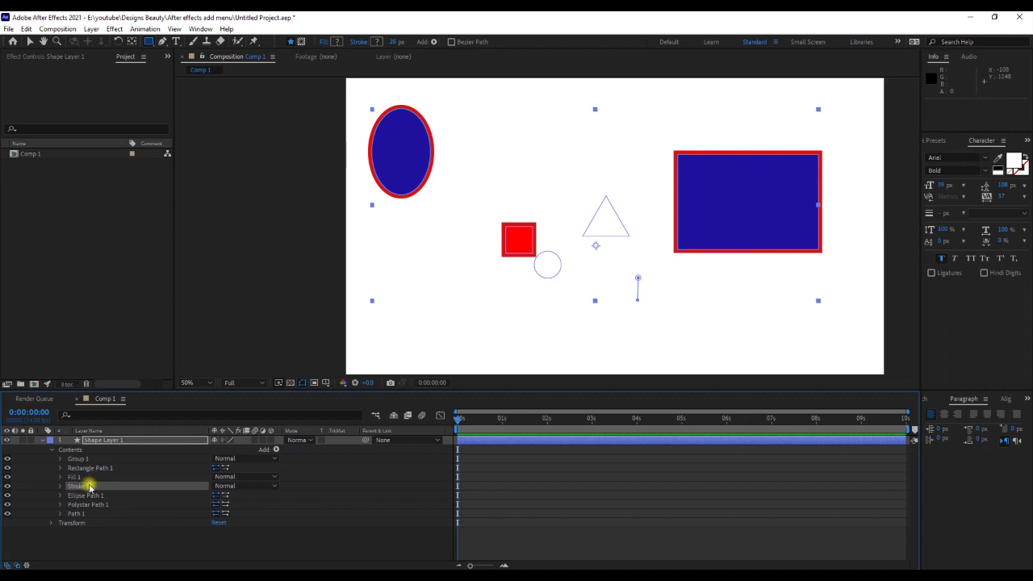
drag(88, 488, 92, 474)
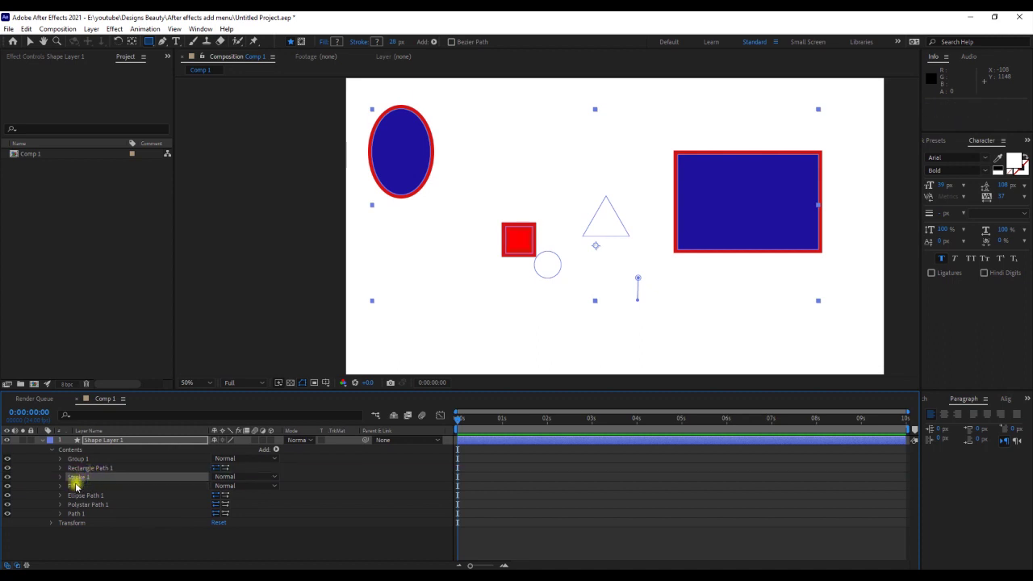
drag(75, 487, 83, 468)
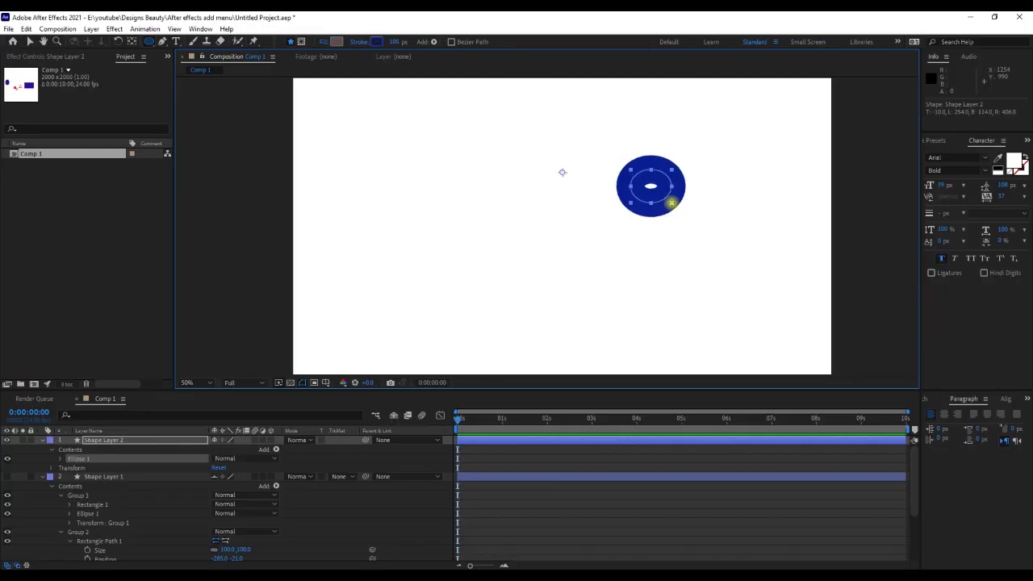
- Draw a circle right of the composition centre and set its stroke width to 25 px
drag(669, 202, 713, 253)
click(355, 43)
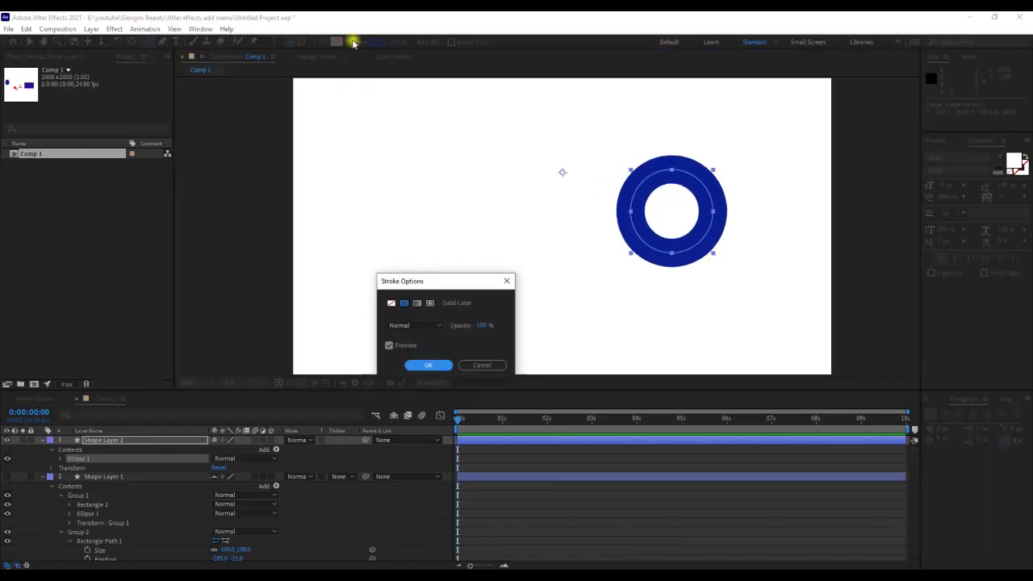
click(506, 281)
drag(398, 44, 362, 43)
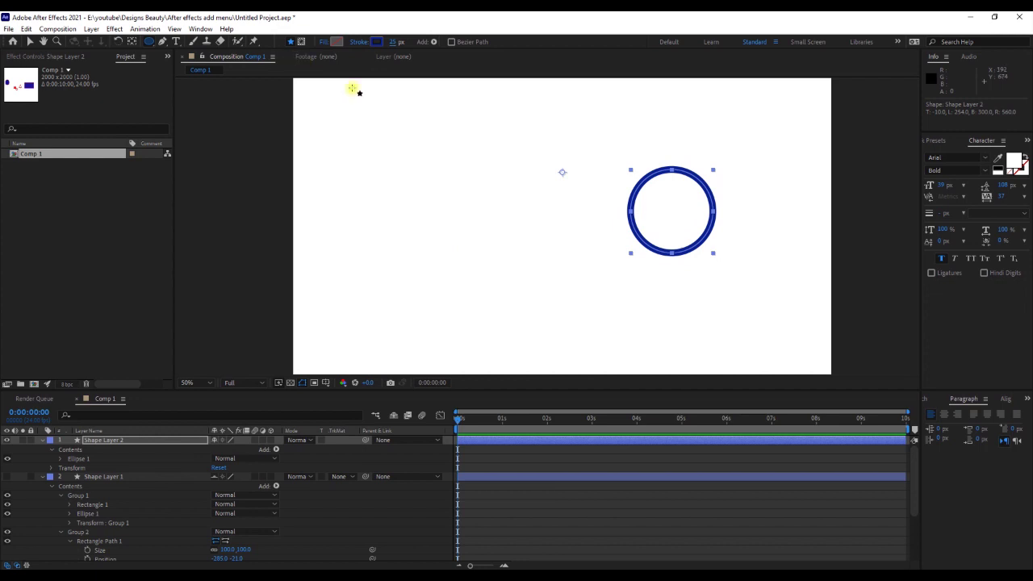
- Draw a rectangle overlapping the circle's left side, then a second circle left of it
click(151, 45)
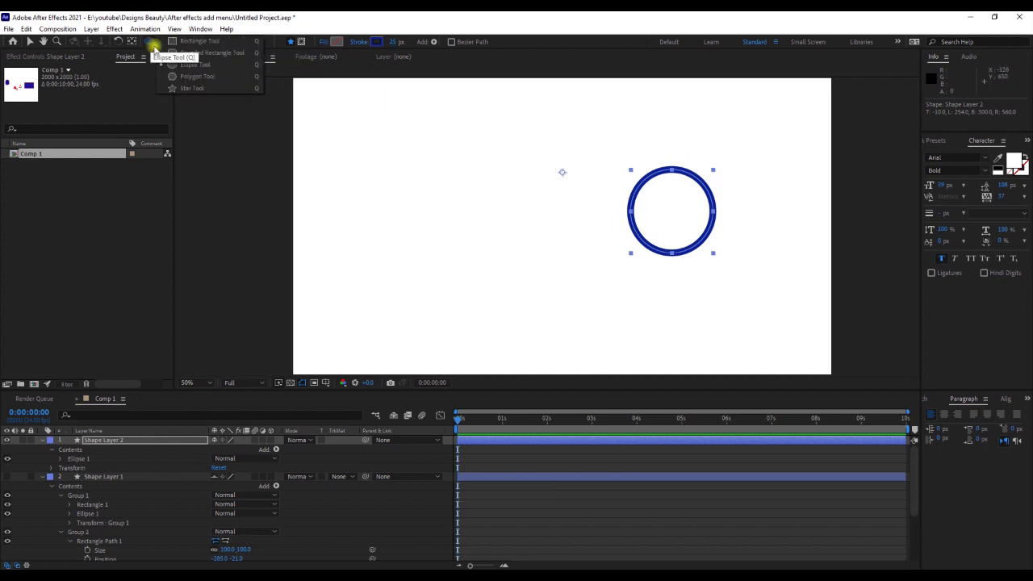
click(194, 48)
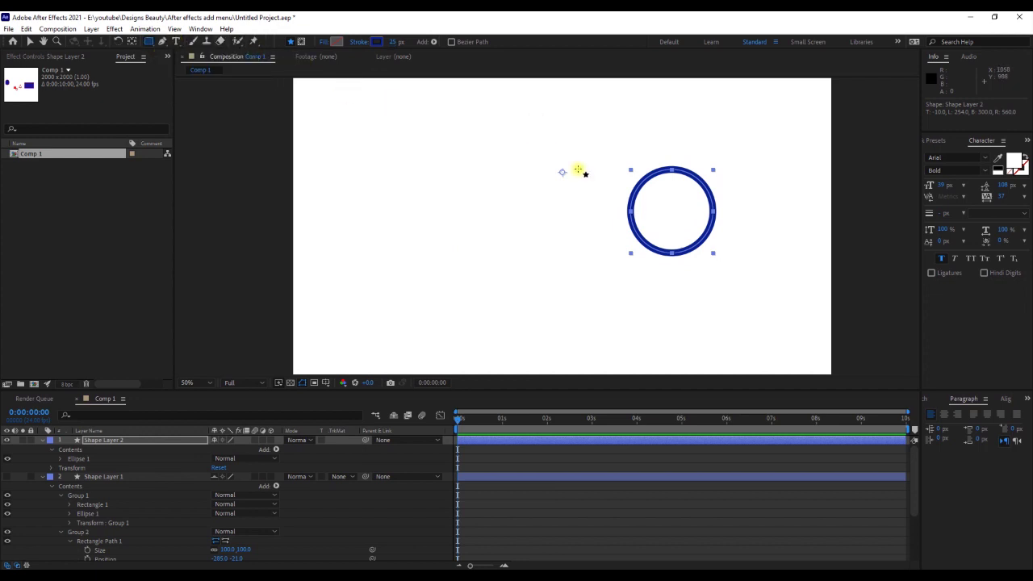
mouse_move(580, 171)
mouse_down()
mouse_move(687, 247)
mouse_move(650, 235)
mouse_move(663, 230)
mouse_up()
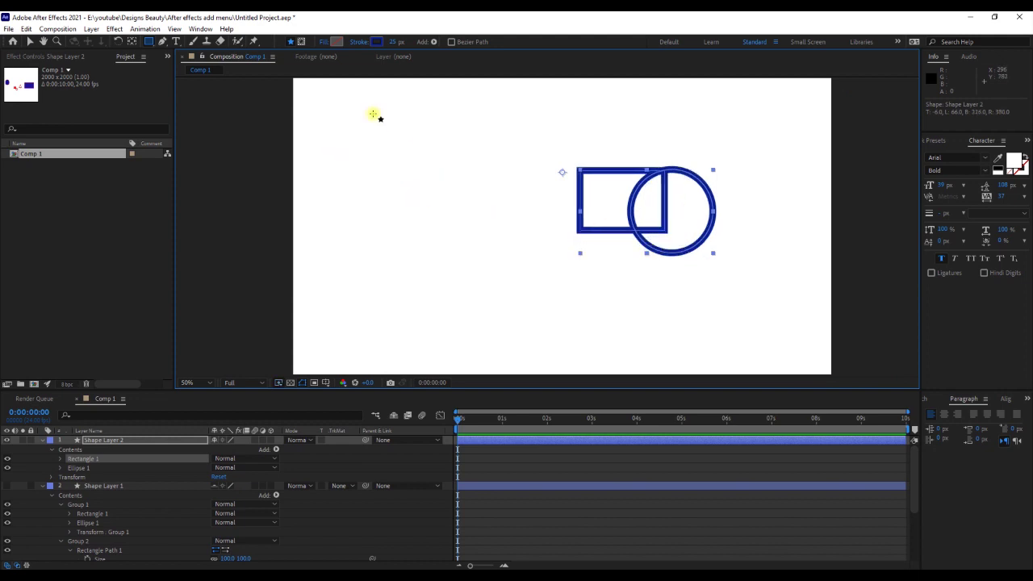
click(148, 43)
drag(148, 43, 182, 69)
drag(506, 187, 599, 277)
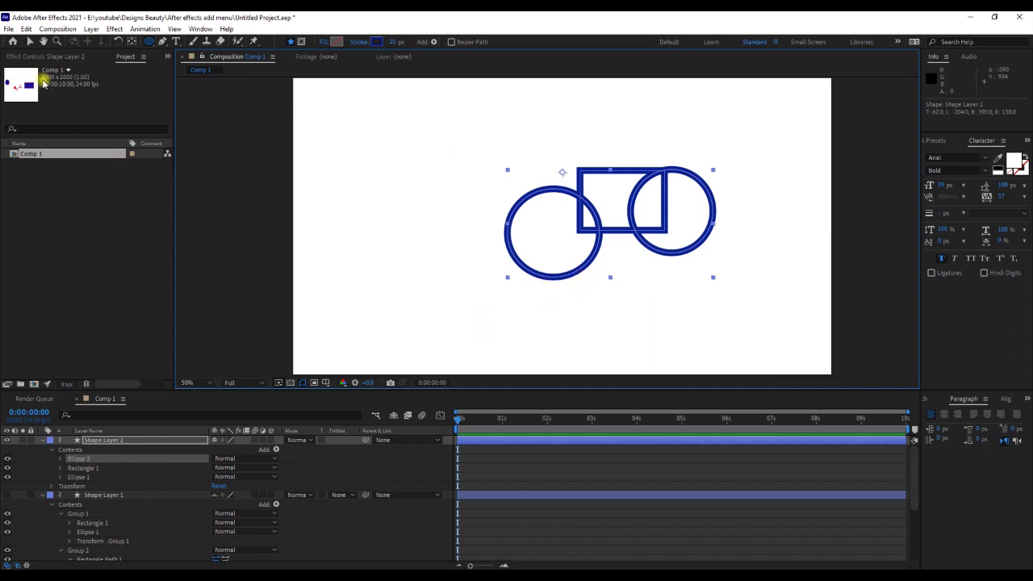
- Select all of Shape Layer 2's shapes and adjust their stroke width
click(29, 42)
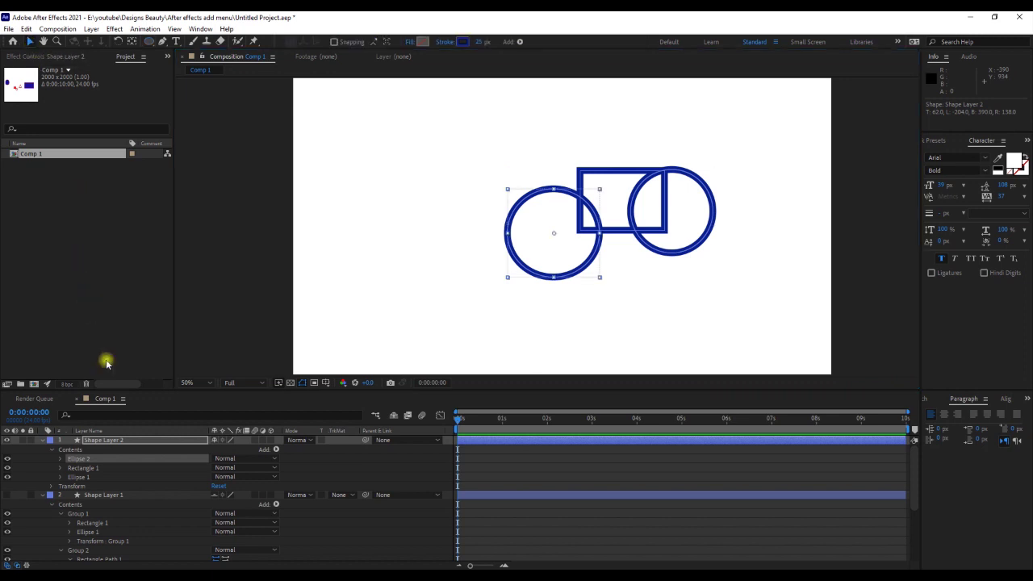
click(137, 440)
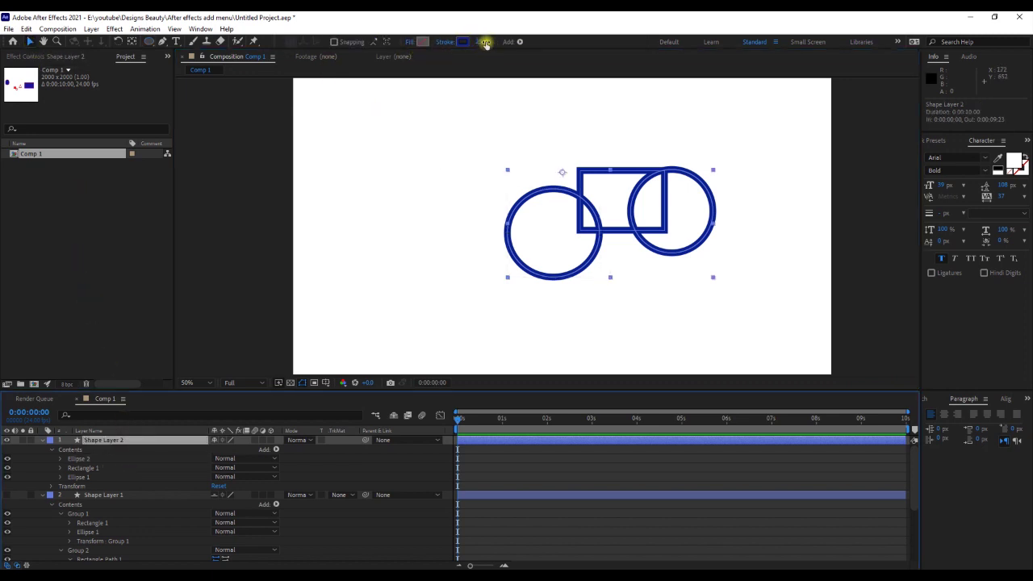
drag(480, 43, 486, 43)
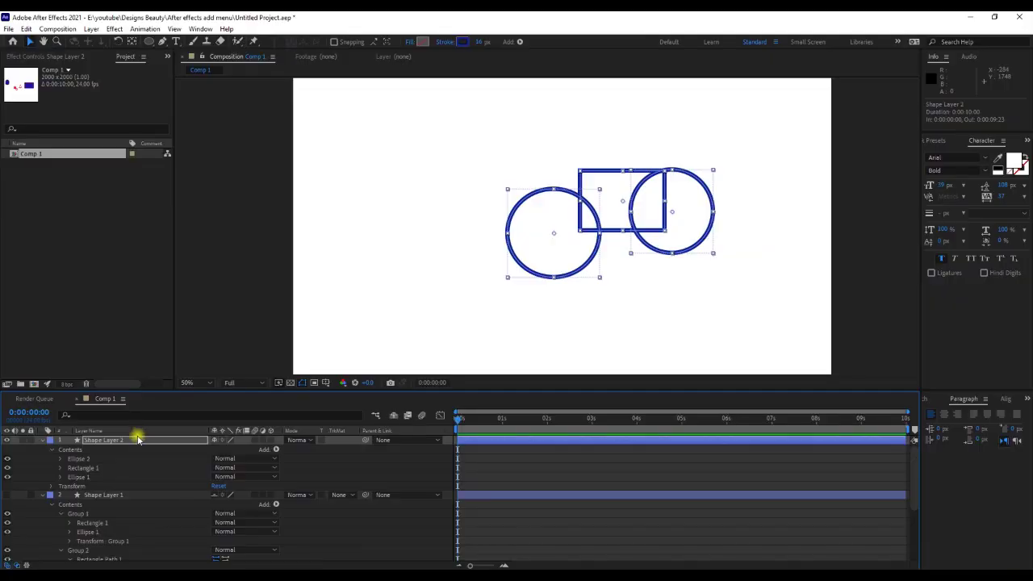
- Add Merge Paths 1 to Shape Layer 2 and expand it to show its Mode setting
click(139, 441)
click(275, 448)
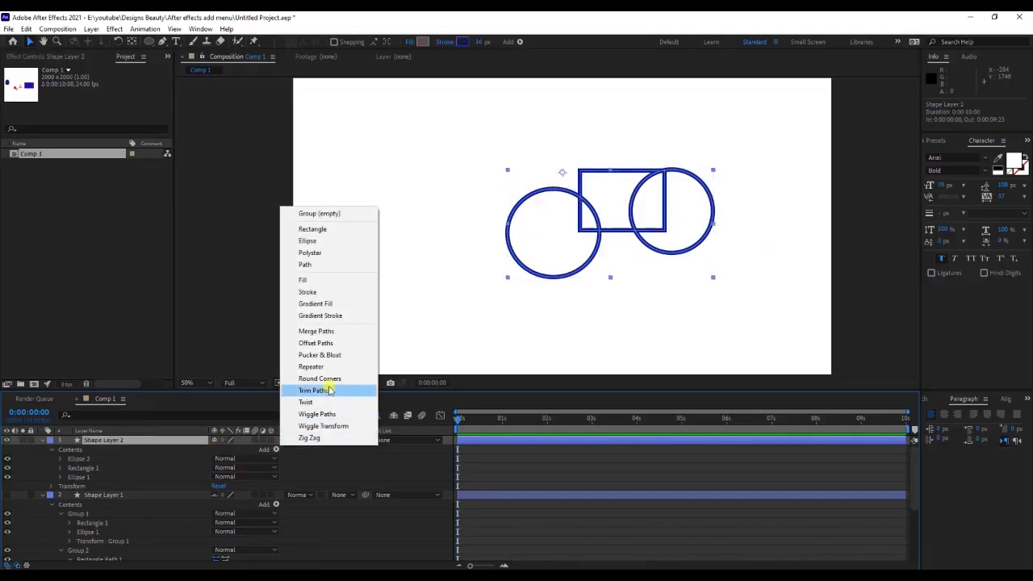
click(326, 332)
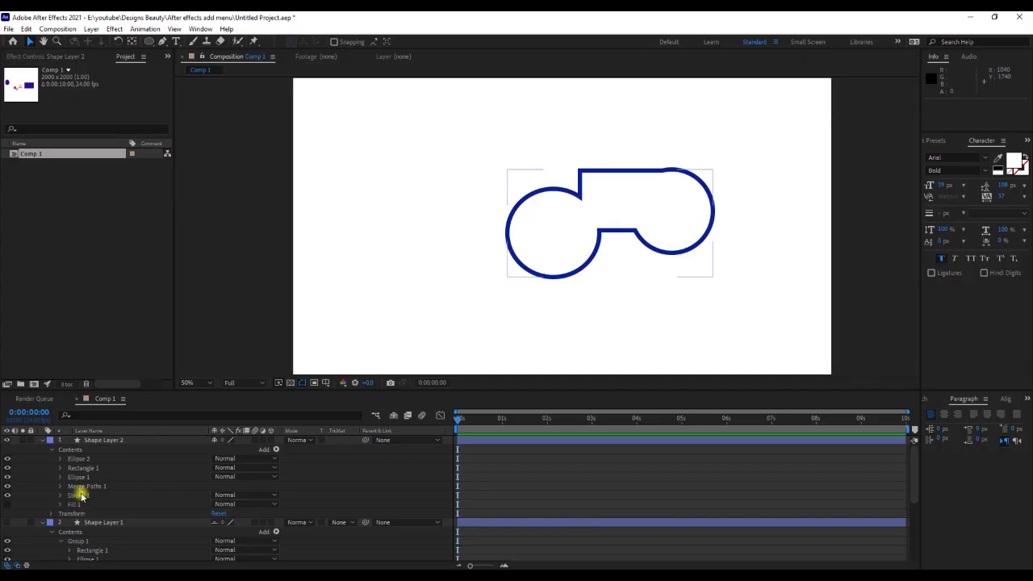
click(78, 487)
click(60, 487)
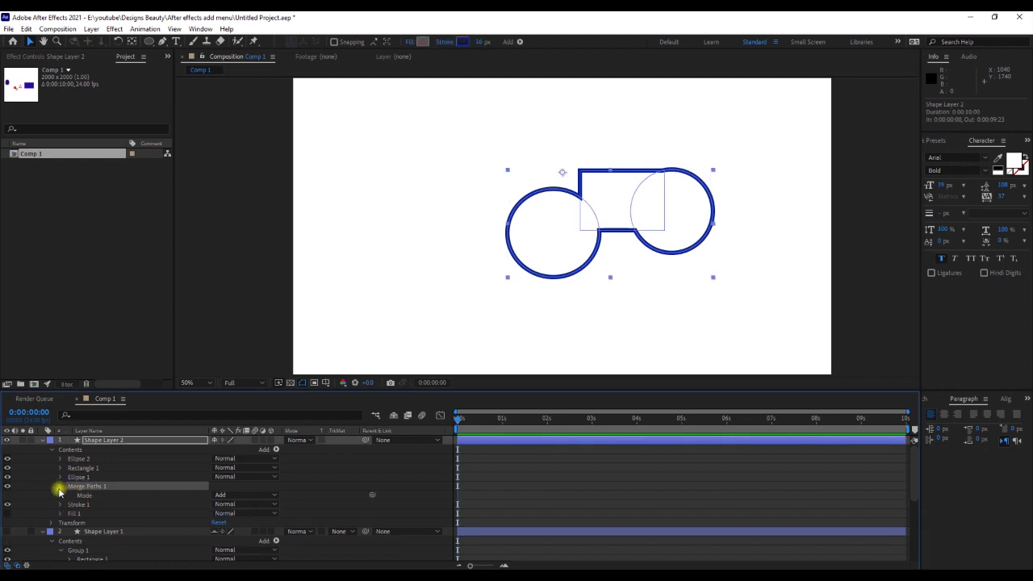
- Try Merge Paths 1's Mode as Add, then switch it to Exclude Intersections
click(224, 495)
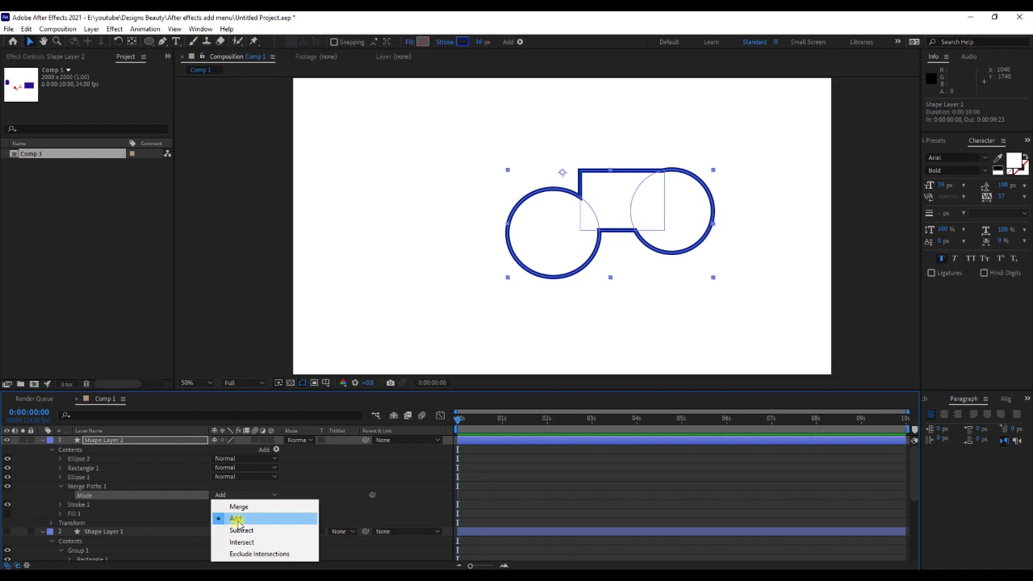
click(239, 521)
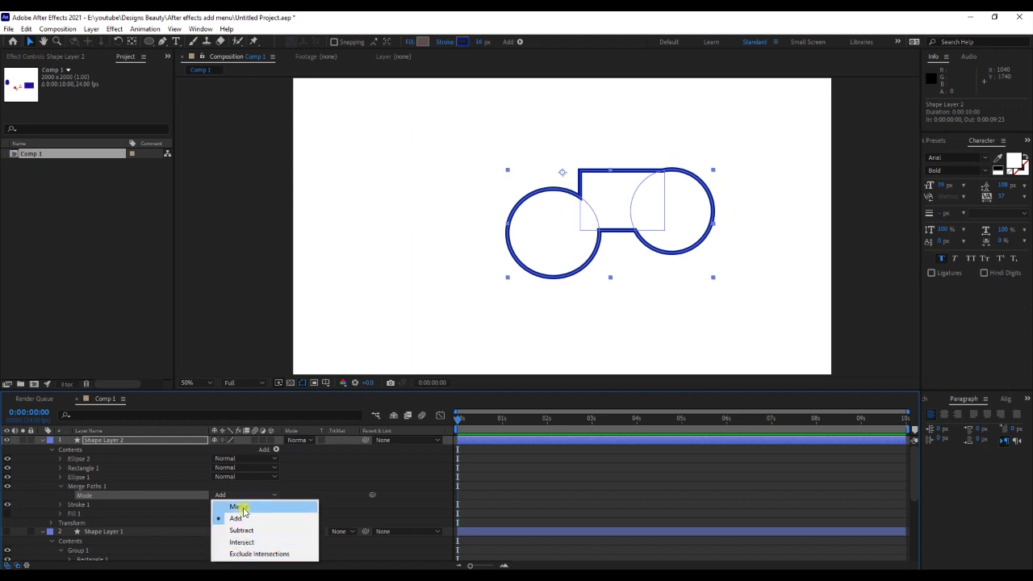
click(249, 553)
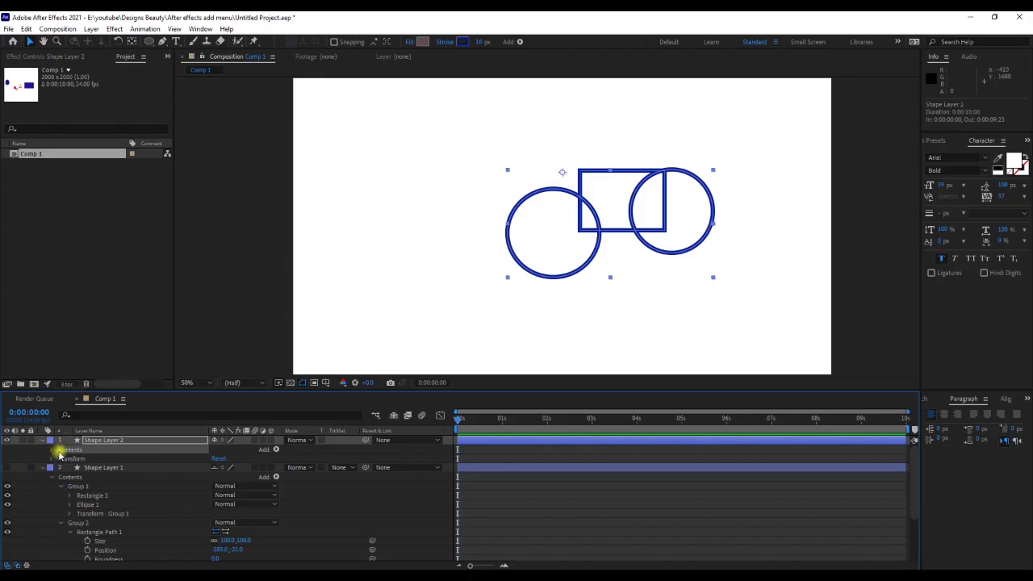
- Add a new Merge Paths 1 to Shape Layer 2 and set its Mode to Merge
click(276, 449)
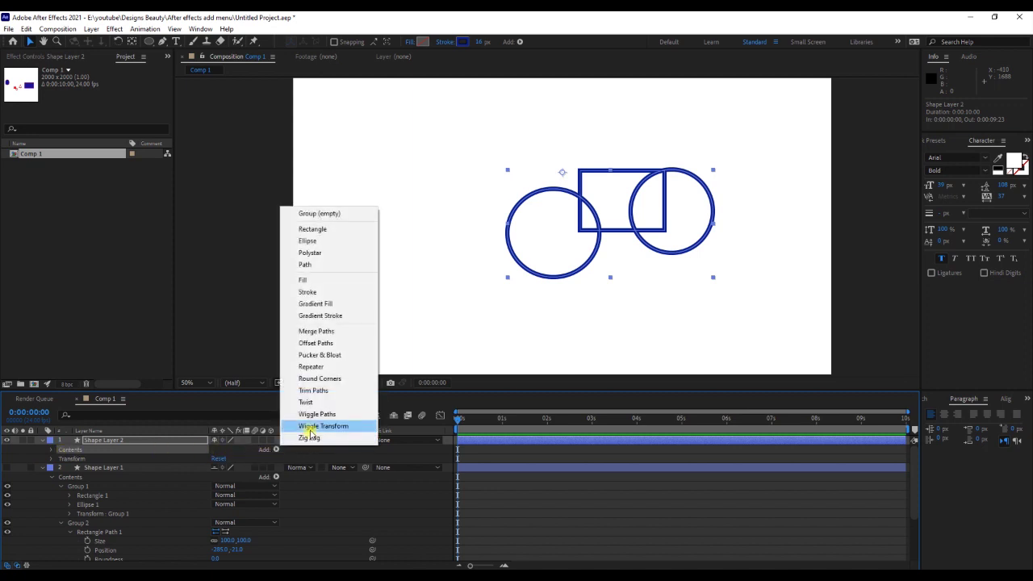
click(313, 332)
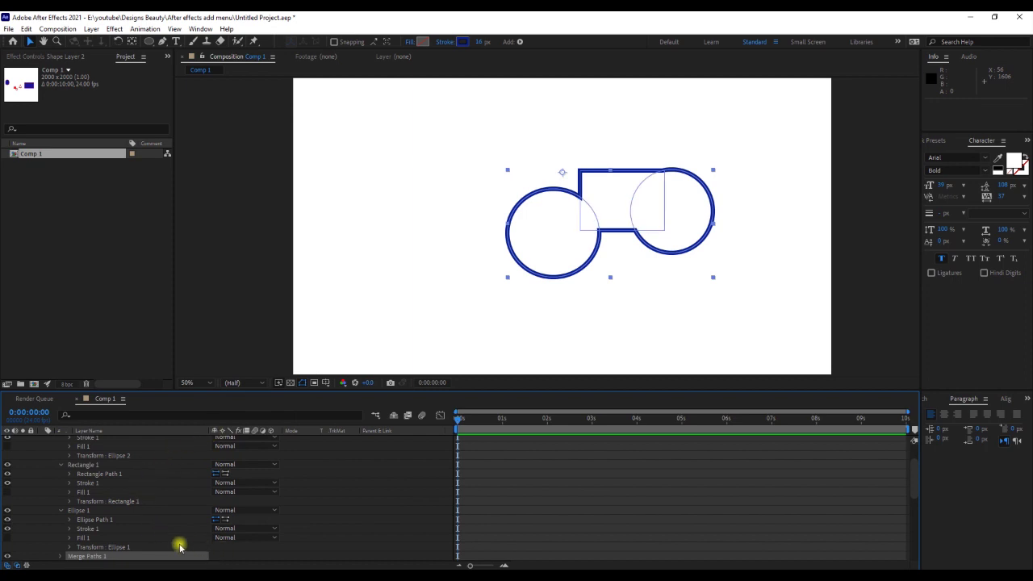
scroll(170, 548, down, 1)
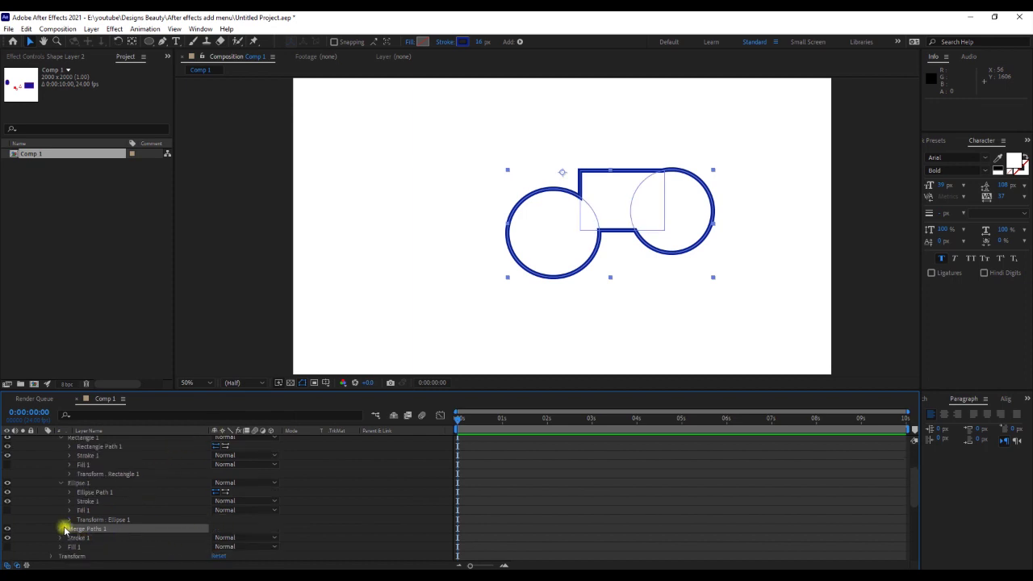
click(62, 530)
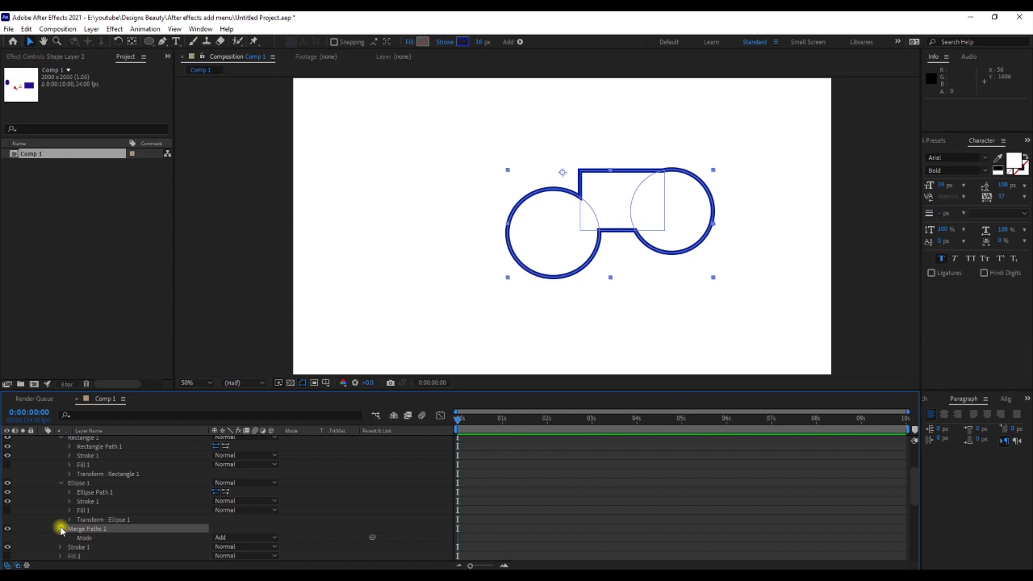
click(219, 538)
click(226, 478)
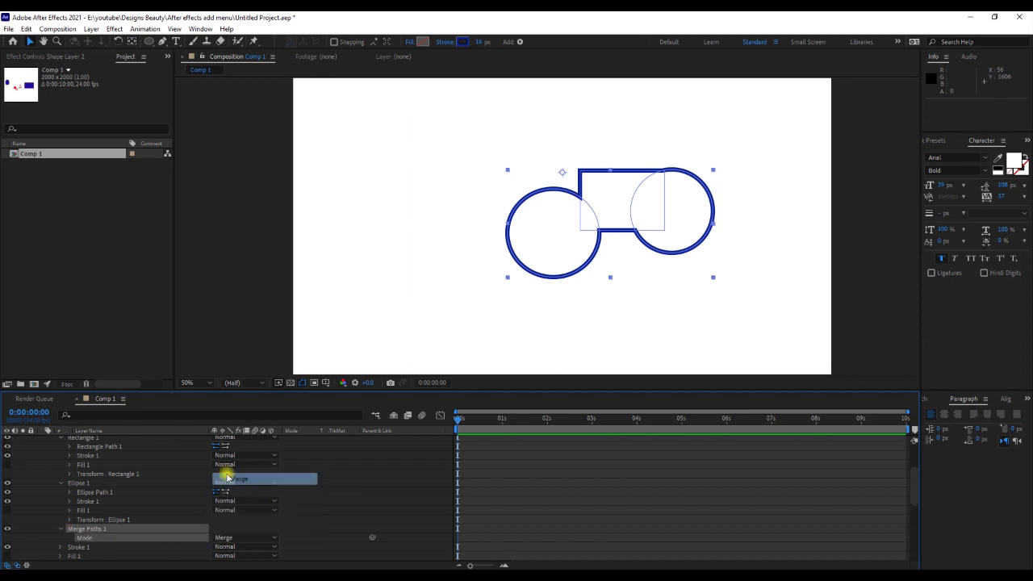